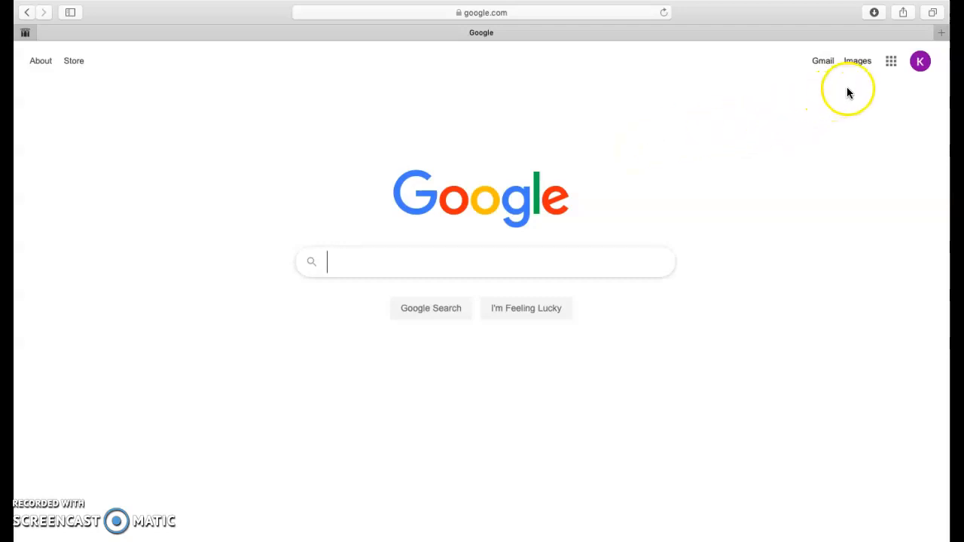
# Step: Open Google Forms from the Google apps and open the recent Assessment form
pyautogui.click(889, 68)
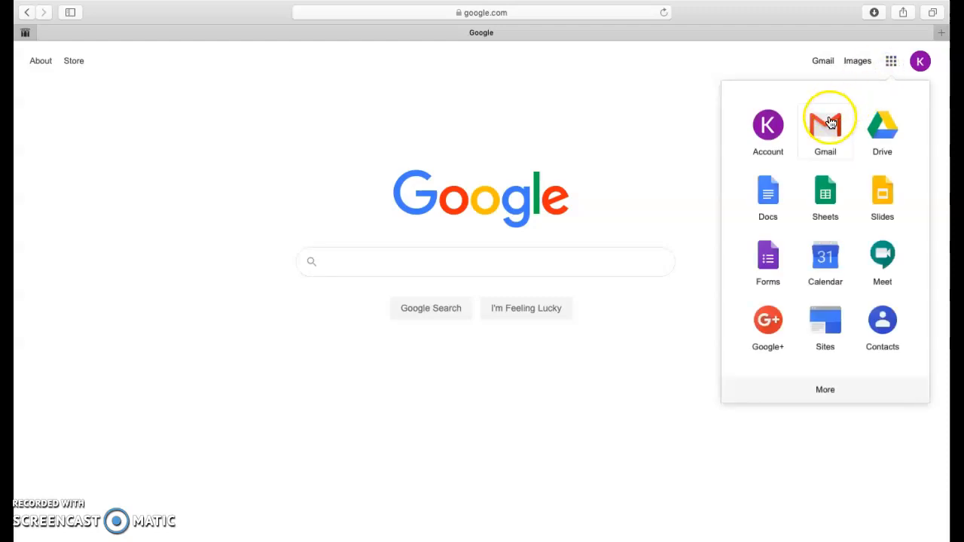
pyautogui.click(774, 262)
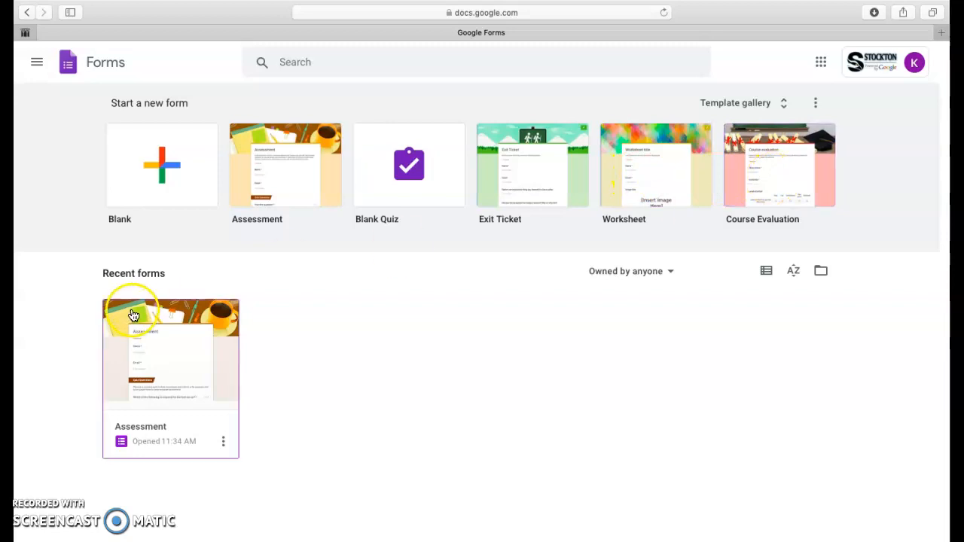
pyautogui.click(164, 394)
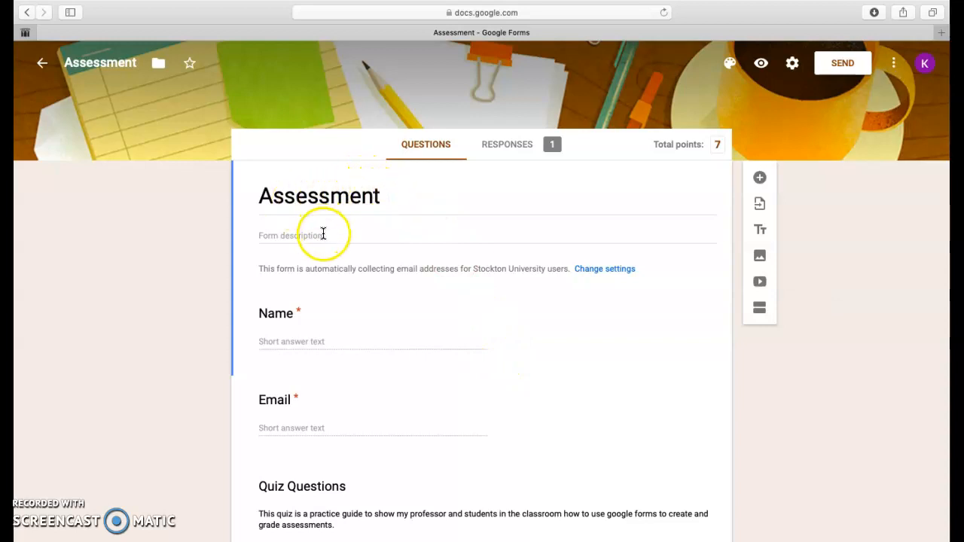
# Step: Select the Name question in the form and switch its Required setting off and back on
pyautogui.scroll(-4, 323, 233)
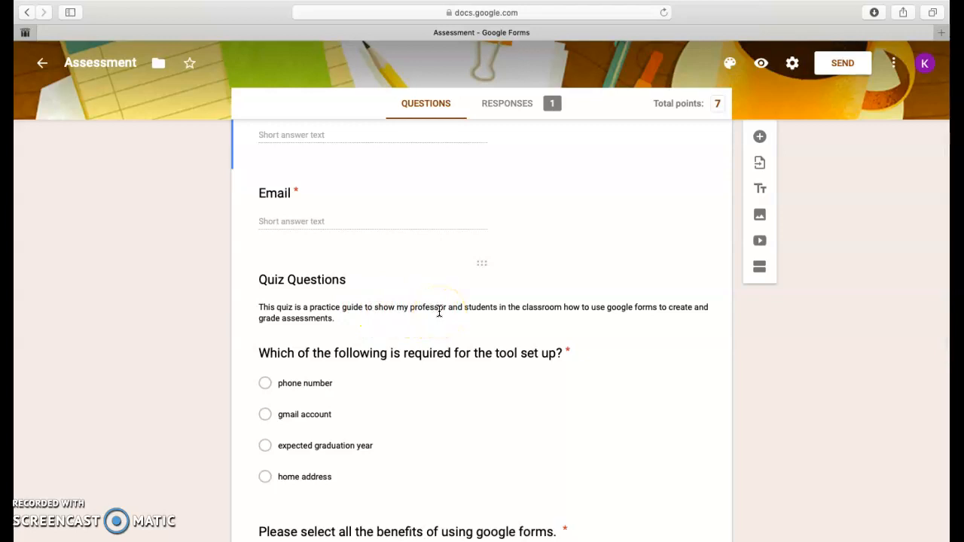
pyautogui.scroll(5, 387, 321)
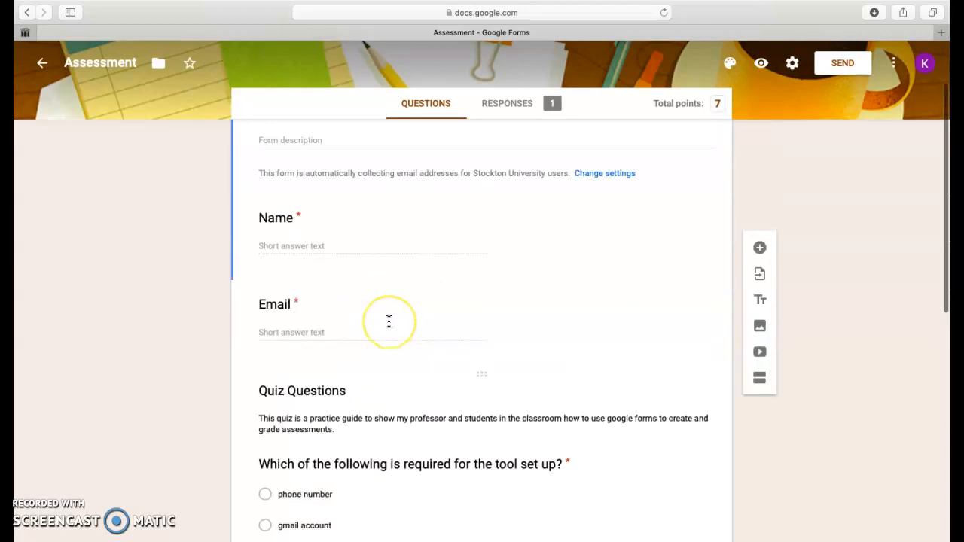
pyautogui.scroll(-3, 388, 320)
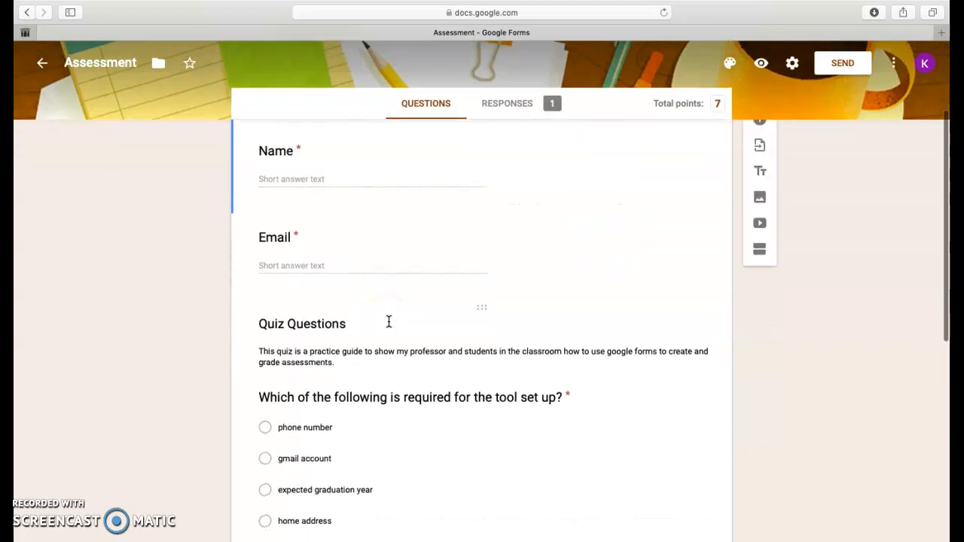
pyautogui.click(317, 183)
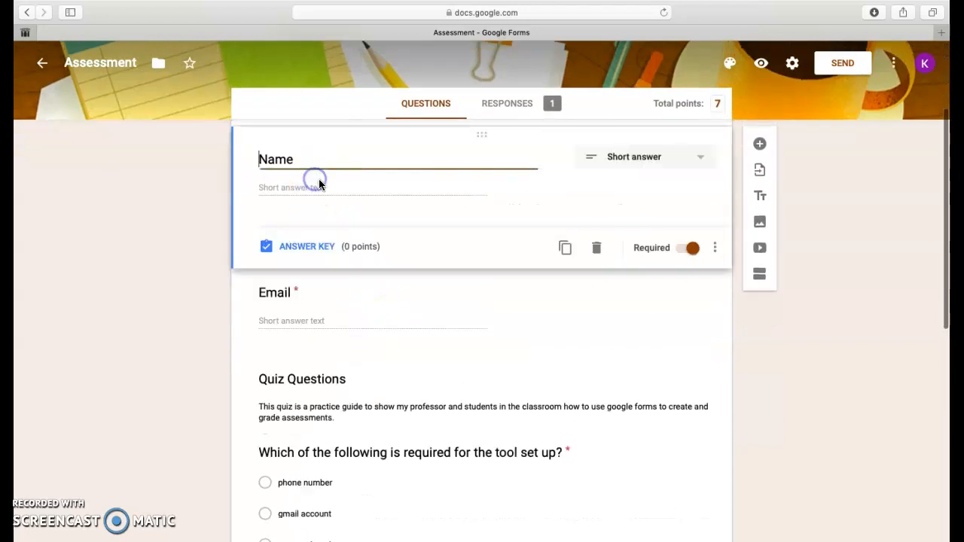
pyautogui.click(690, 248)
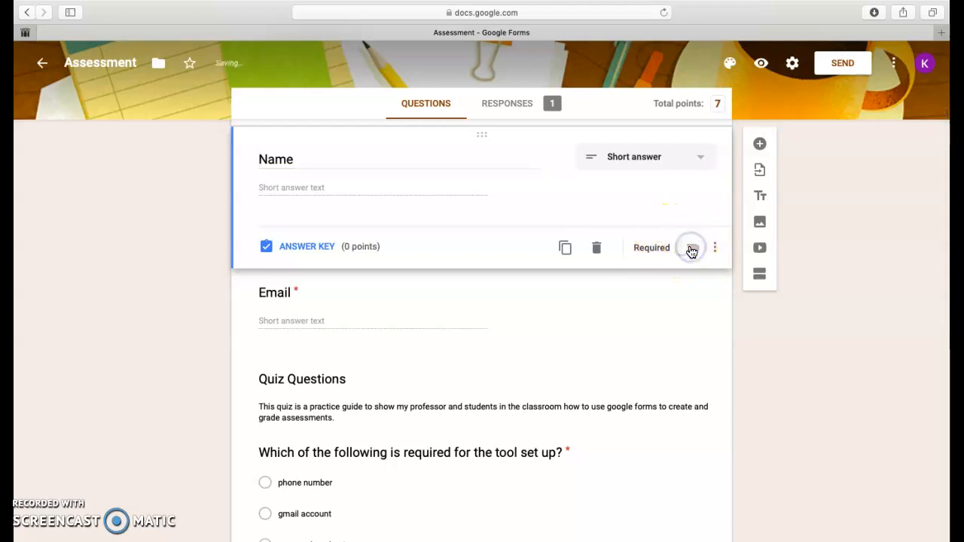
pyautogui.click(691, 248)
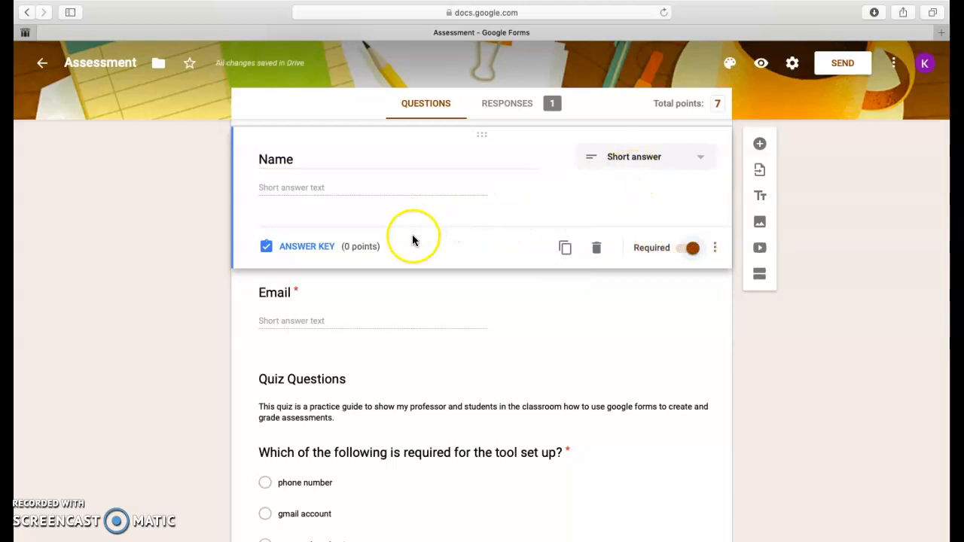
# Step: Open the Name question's answer key, try raising its points and restore them to 0, and return to editing the question
pyautogui.click(355, 250)
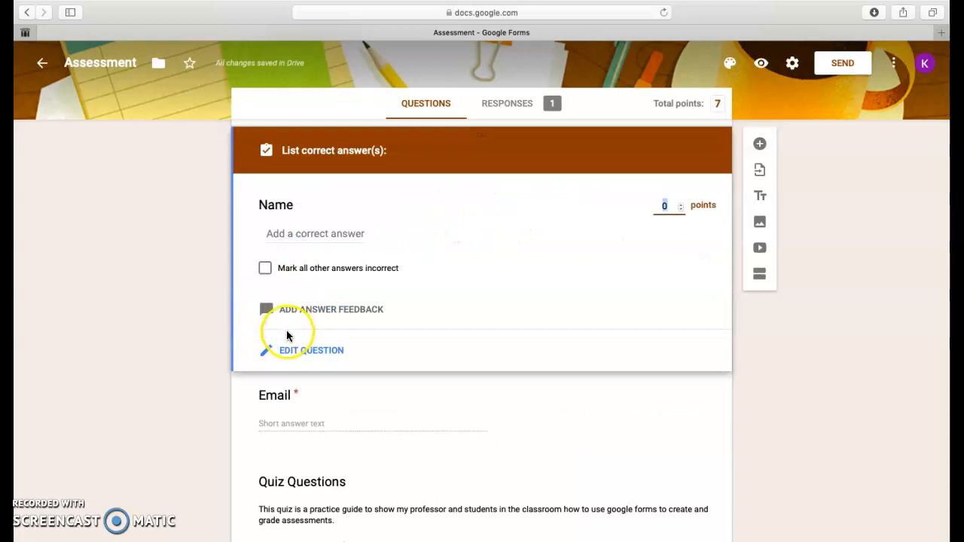
pyautogui.click(682, 204)
pyautogui.click(681, 204)
pyautogui.click(681, 209)
pyautogui.click(681, 209)
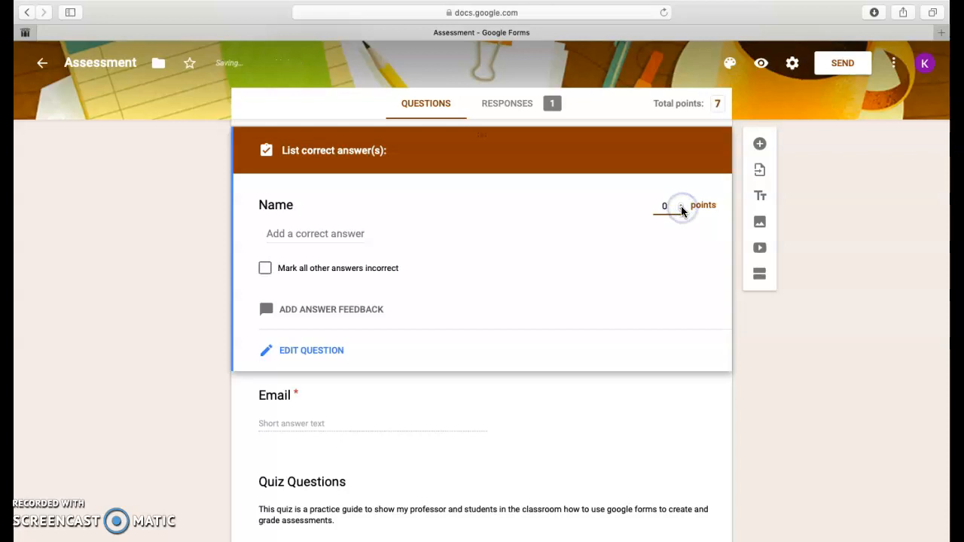
pyautogui.click(224, 329)
pyautogui.click(292, 356)
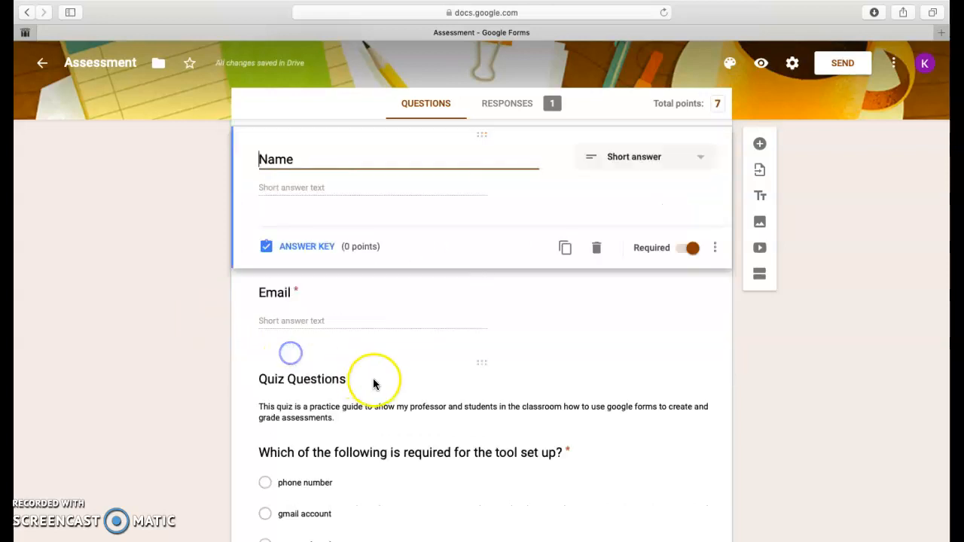
# Step: Open the answer key of the multiple-choice question about what is required for the tool set up
pyautogui.scroll(-2, 383, 385)
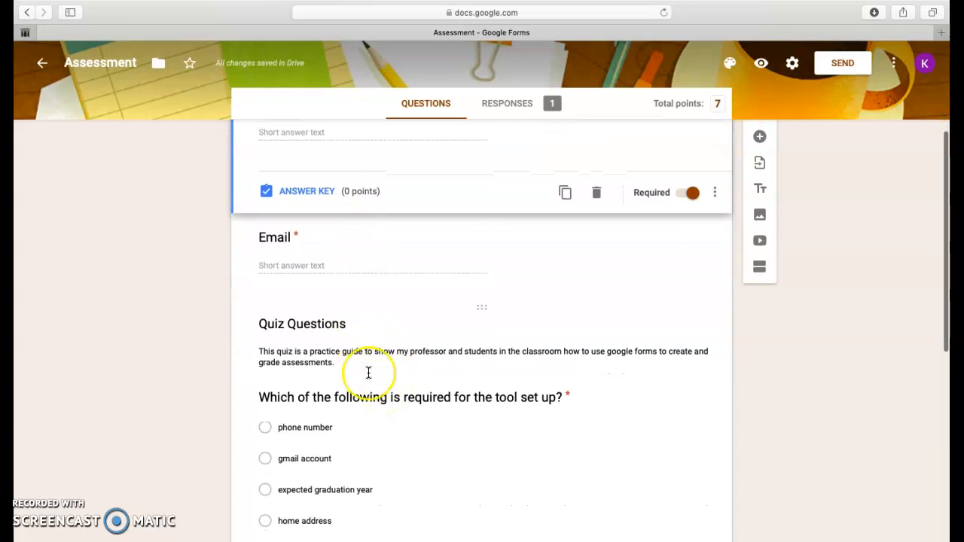
pyautogui.scroll(-5, 368, 373)
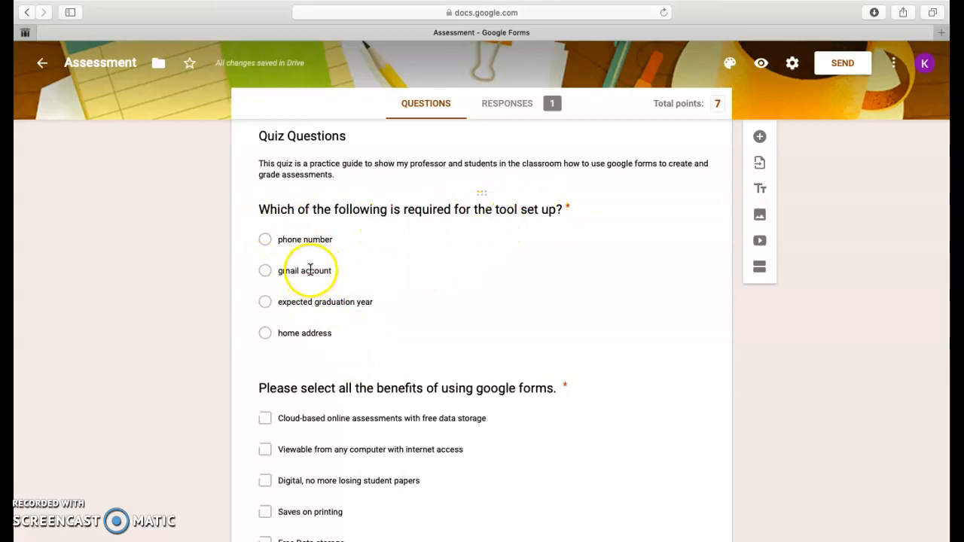
pyautogui.click(424, 251)
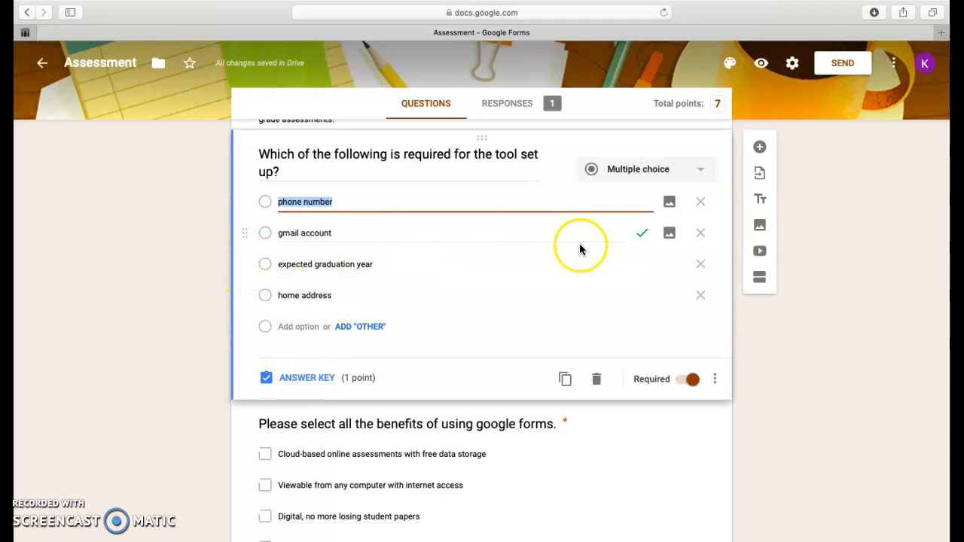
pyautogui.click(640, 238)
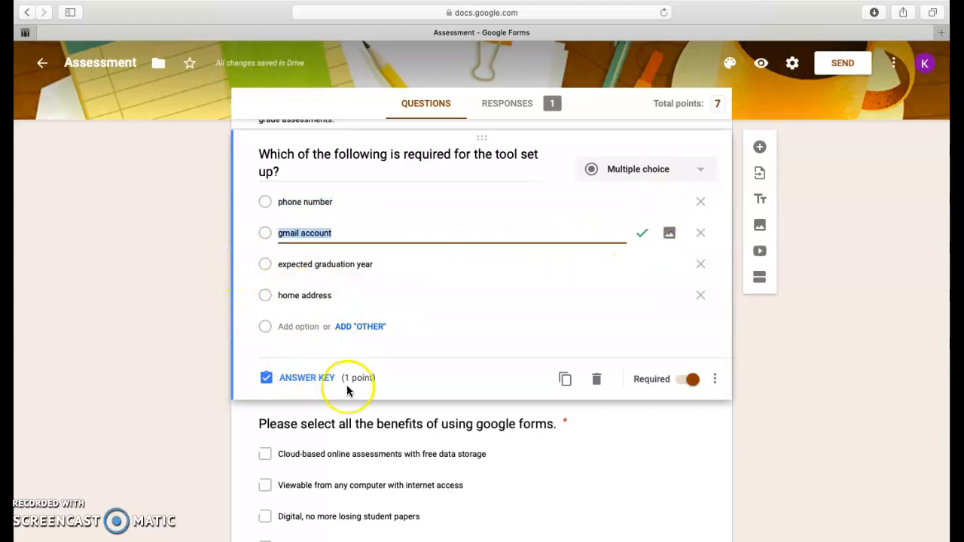
pyautogui.click(301, 378)
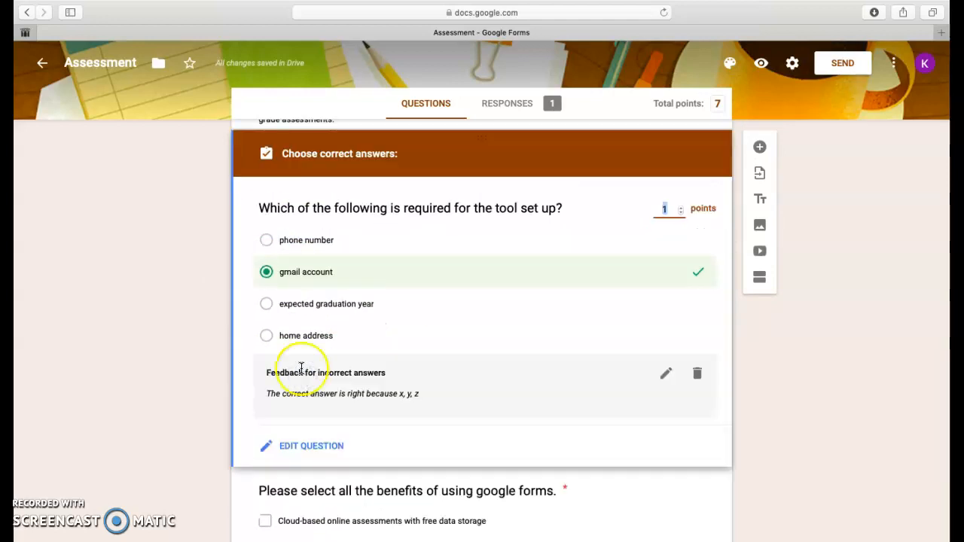
# Step: Try marking phone number and expected graduation year as correct answers, keep gmail account, and return to editing the question
pyautogui.click(267, 305)
pyautogui.click(265, 241)
pyautogui.click(265, 241)
pyautogui.click(267, 305)
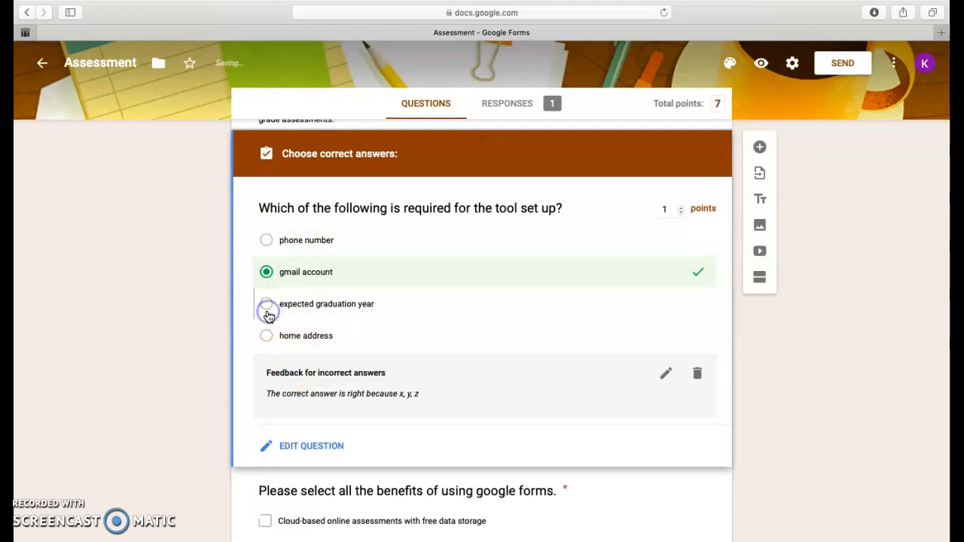
pyautogui.click(275, 446)
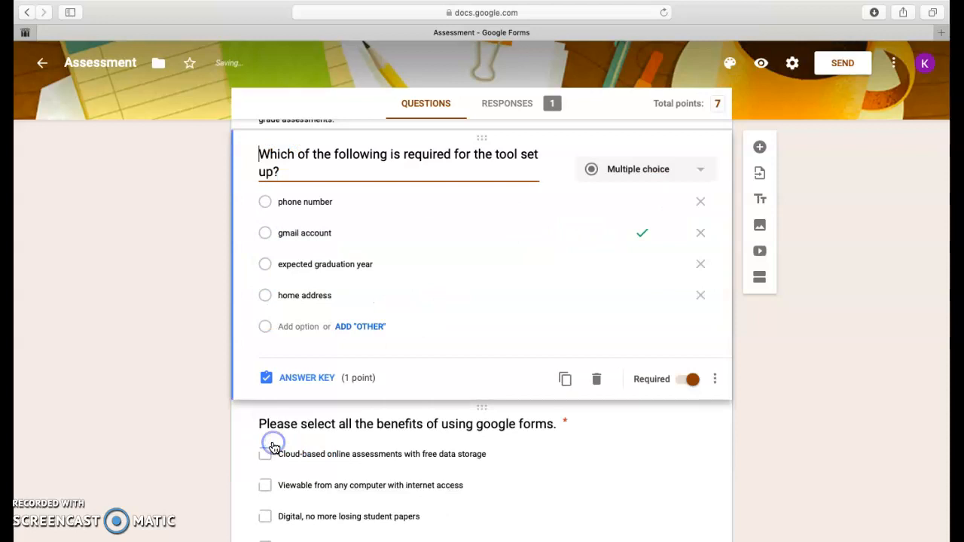
# Step: Open the answer key of the checkbox question about the benefits of using google forms
pyautogui.scroll(-5, 392, 410)
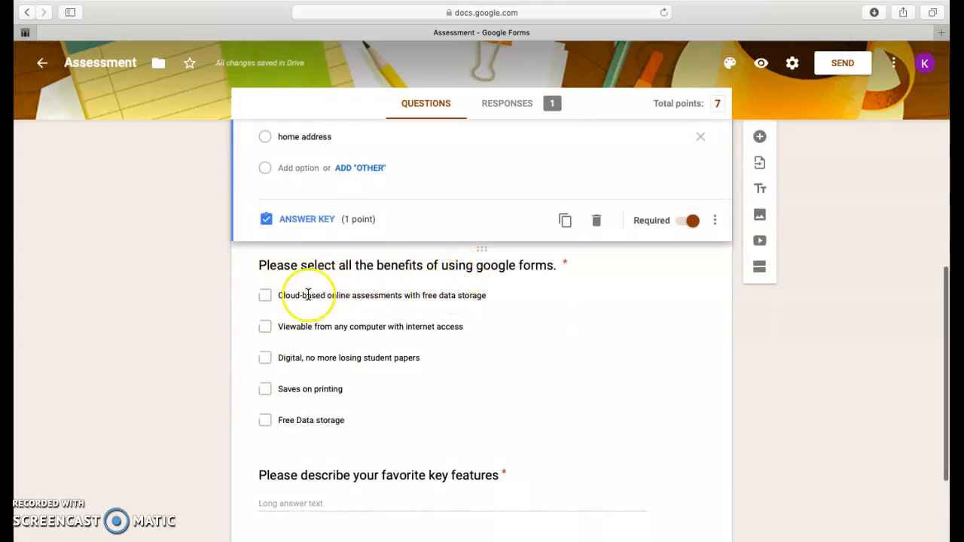
pyautogui.click(257, 338)
pyautogui.click(275, 443)
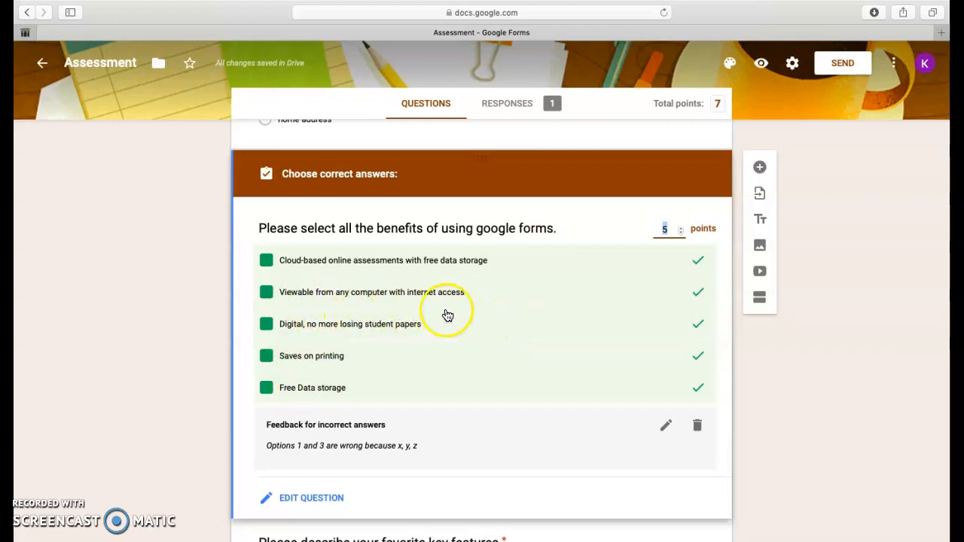
# Step: Select the question about favorite key features and view the available question types, leaving it as Paragraph
pyautogui.scroll(-3, 488, 312)
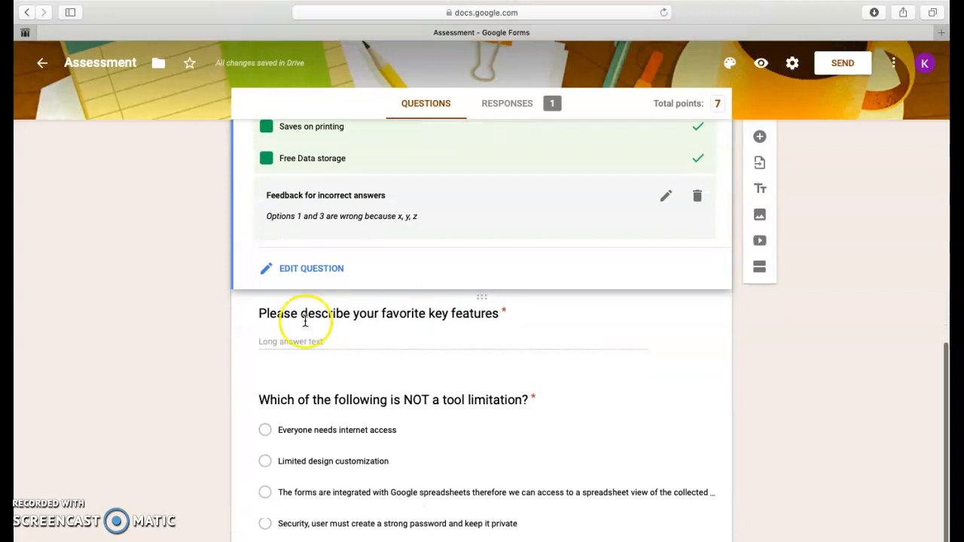
pyautogui.click(243, 322)
pyautogui.scroll(5, 347, 209)
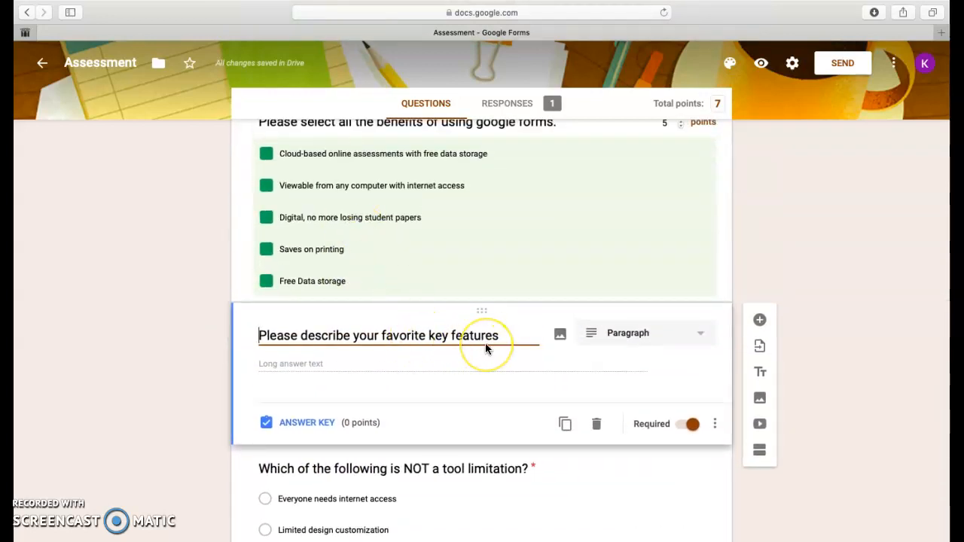
pyautogui.scroll(1, 486, 348)
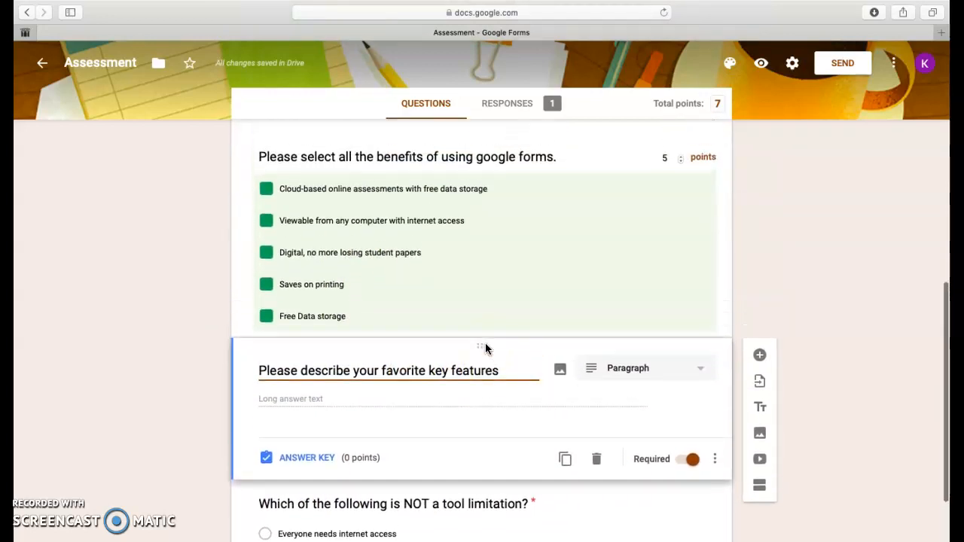
pyautogui.click(652, 381)
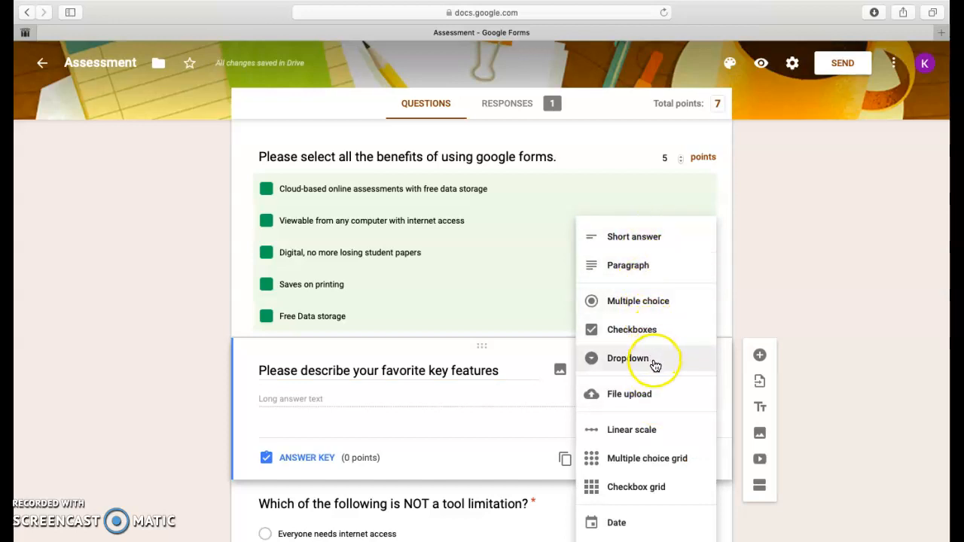
pyautogui.click(380, 380)
# Step: Open the answer key of the favorite key features question, view its answer feedback text, and close the feedback without changes
pyautogui.scroll(5, 398, 307)
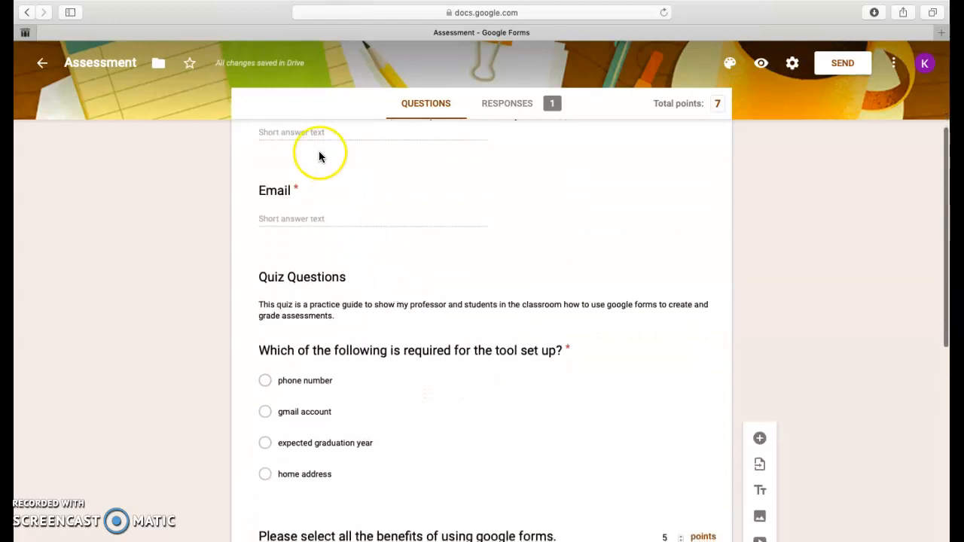
pyautogui.scroll(-5, 400, 435)
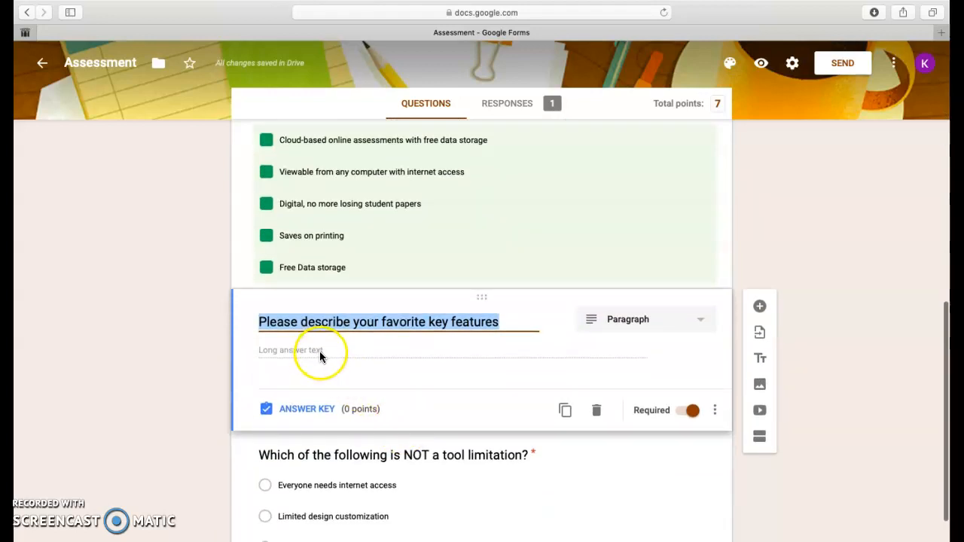
pyautogui.click(319, 351)
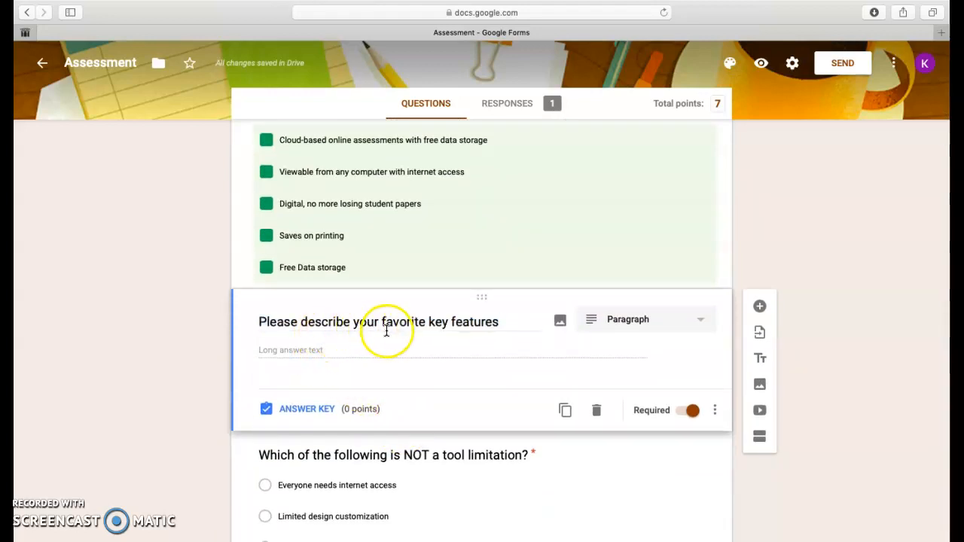
pyautogui.click(308, 408)
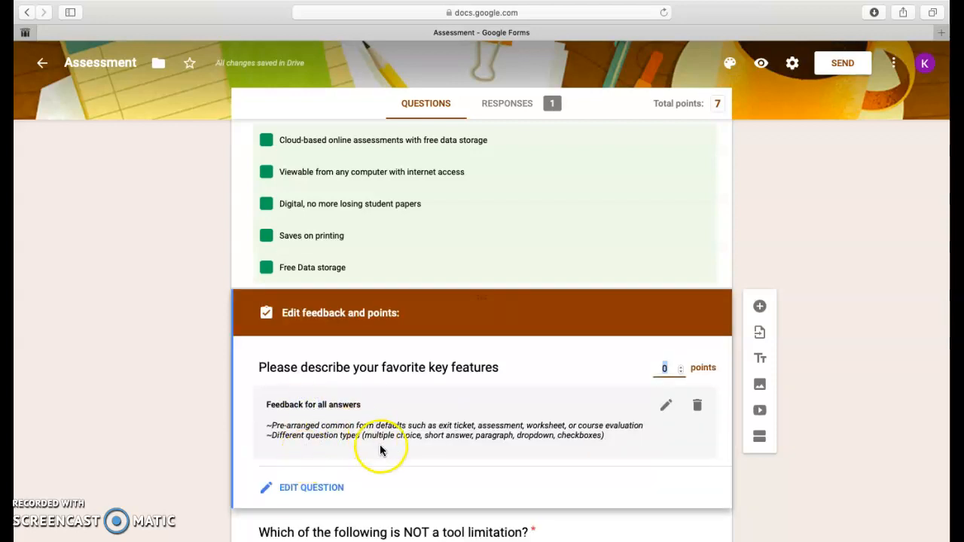
pyautogui.click(656, 407)
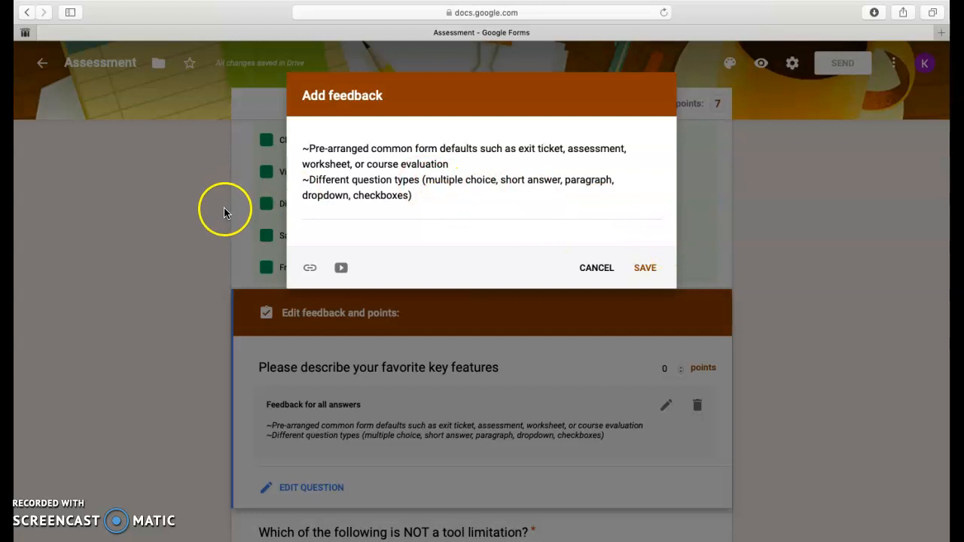
pyautogui.click(212, 335)
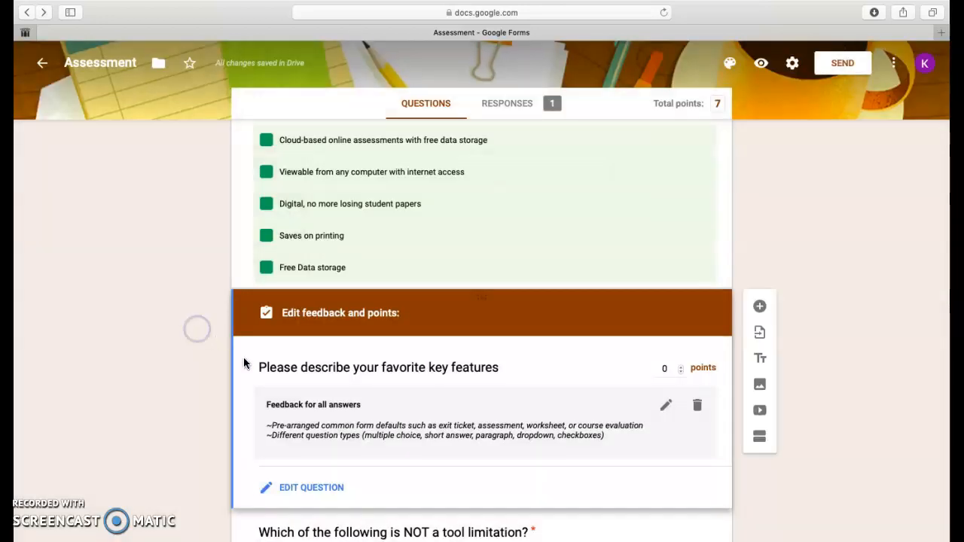
# Step: Select the question about what is NOT a tool limitation and examine its marked correct option and the internet access option
pyautogui.scroll(-5, 311, 420)
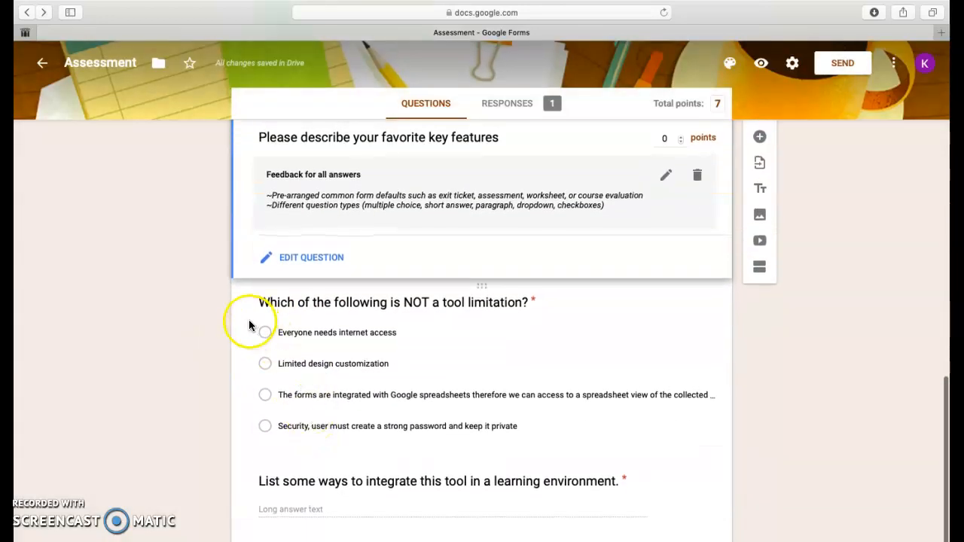
pyautogui.click(251, 320)
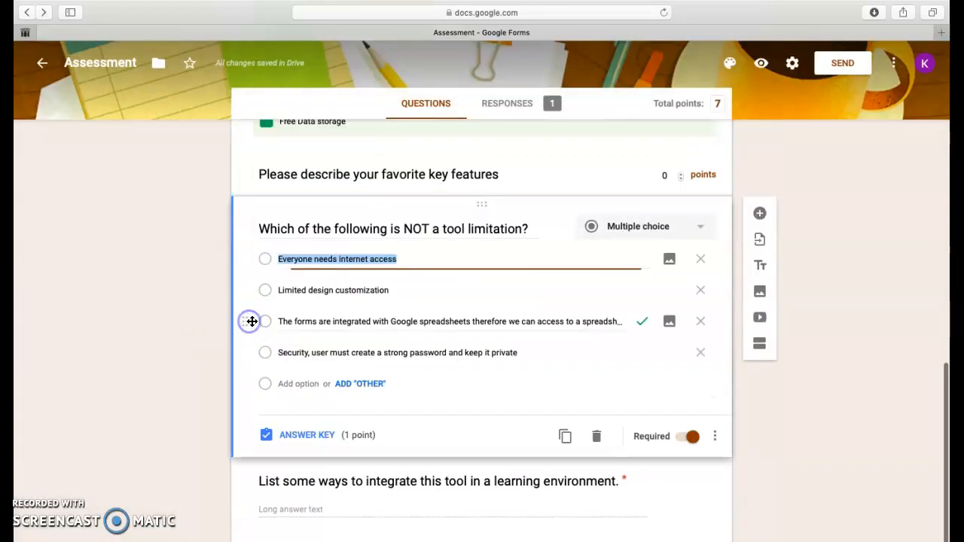
pyautogui.click(587, 319)
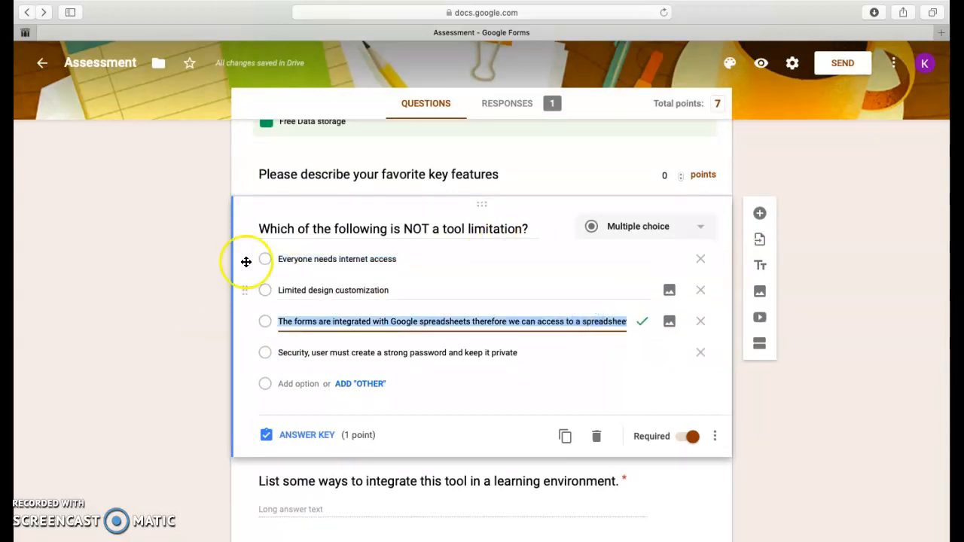
pyautogui.click(340, 261)
pyautogui.click(416, 259)
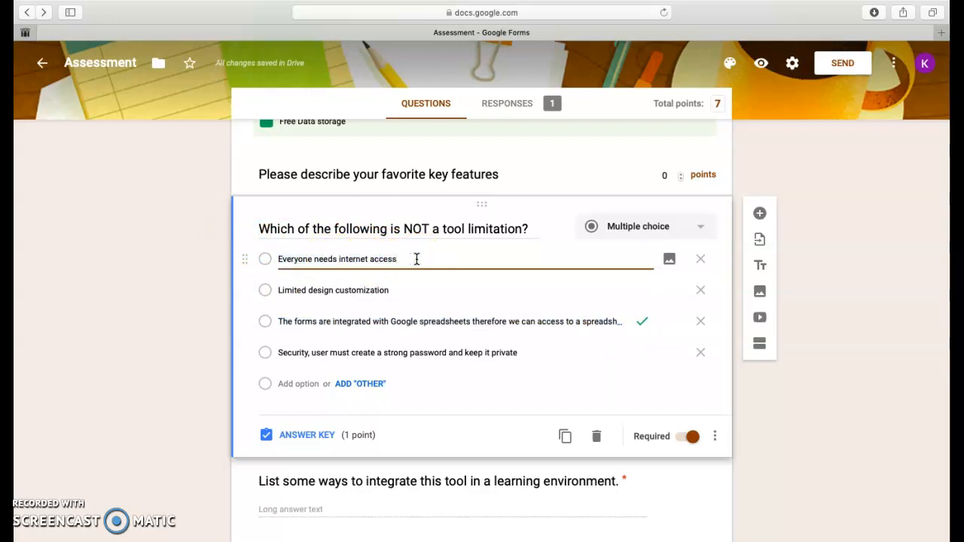
# Step: Examine the limited design customization and strong password security options of the question about what is NOT a tool limitation
pyautogui.click(405, 293)
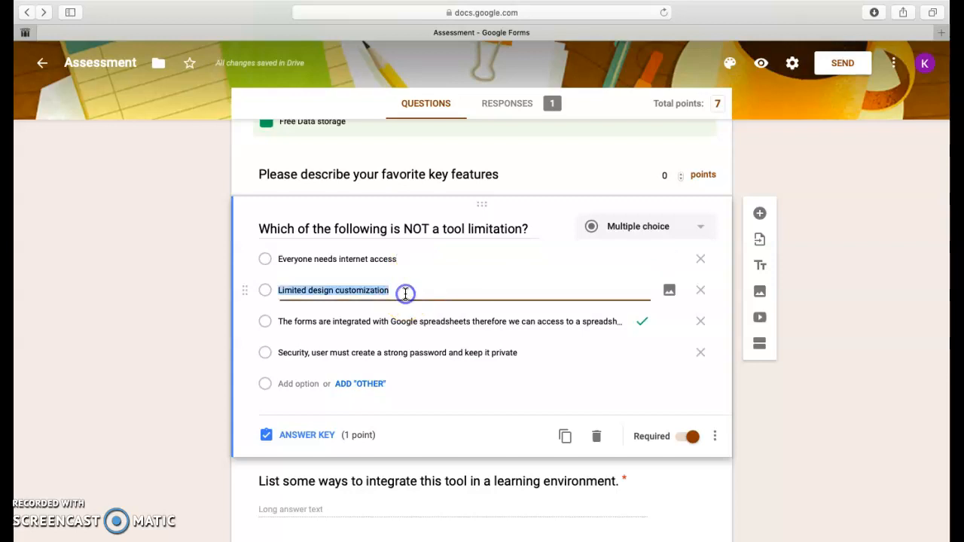
pyautogui.click(405, 293)
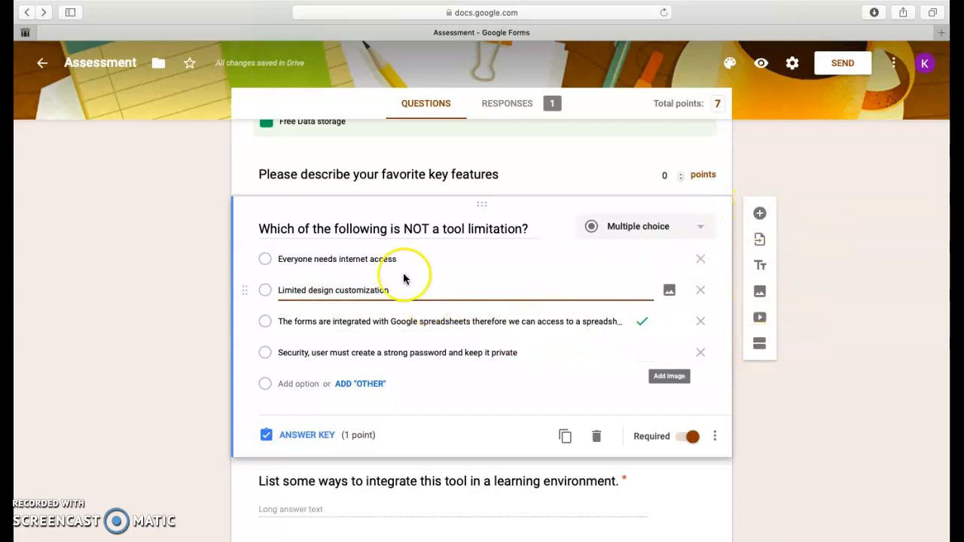
pyautogui.click(353, 352)
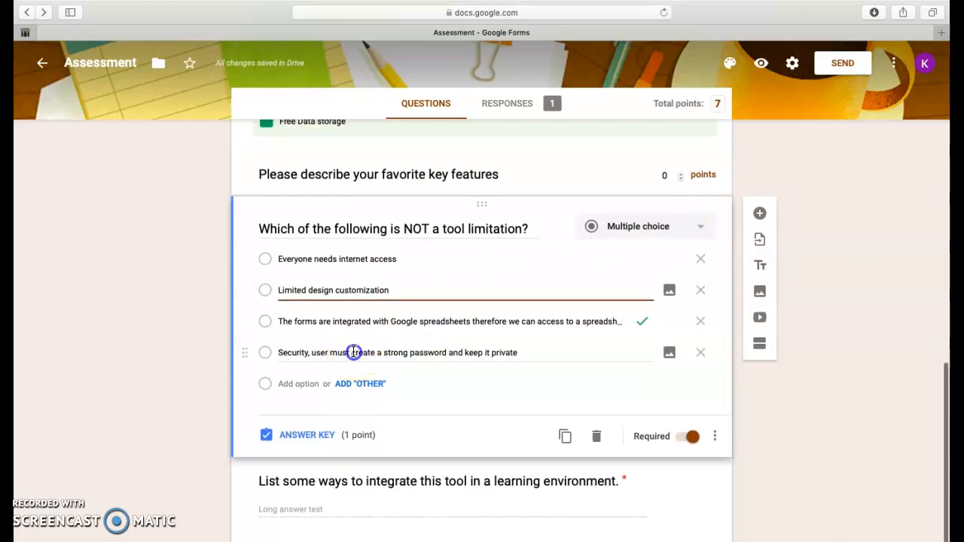
pyautogui.tripleClick(353, 352)
pyautogui.click(324, 353)
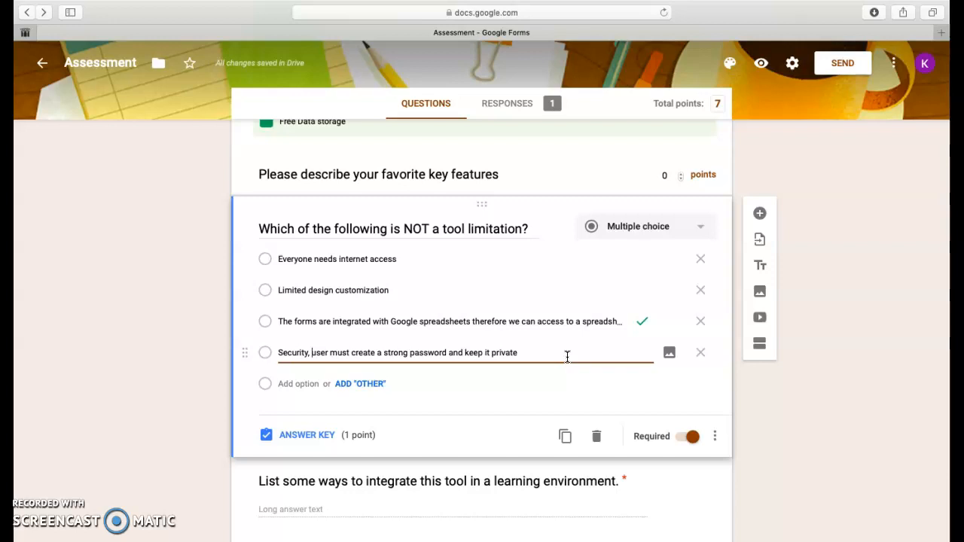
# Step: Read the full text of the correct option about forms being integrated with Google spreadsheets
pyautogui.tripleClick(279, 322)
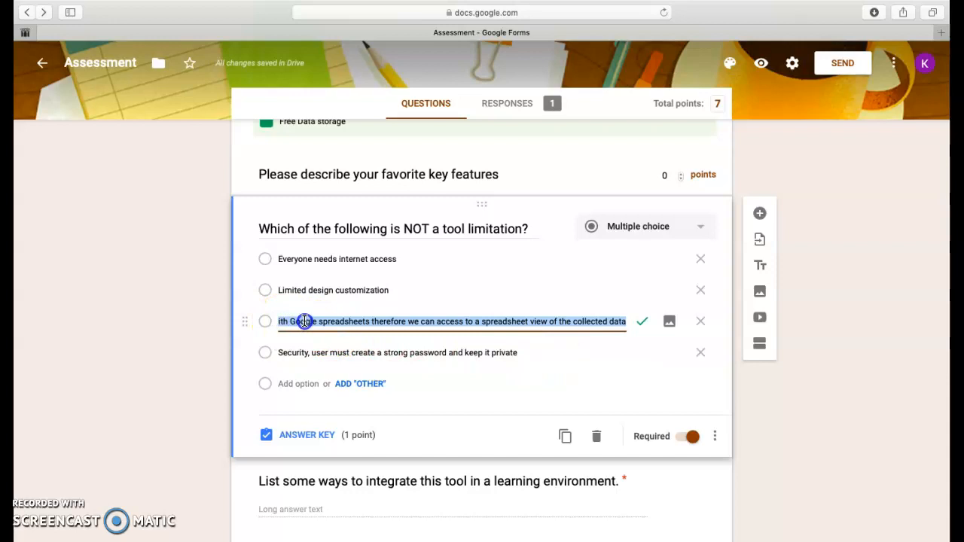
pyautogui.click(304, 321)
pyautogui.moveTo(289, 321); pyautogui.dragTo(249, 321)
pyautogui.click(391, 322)
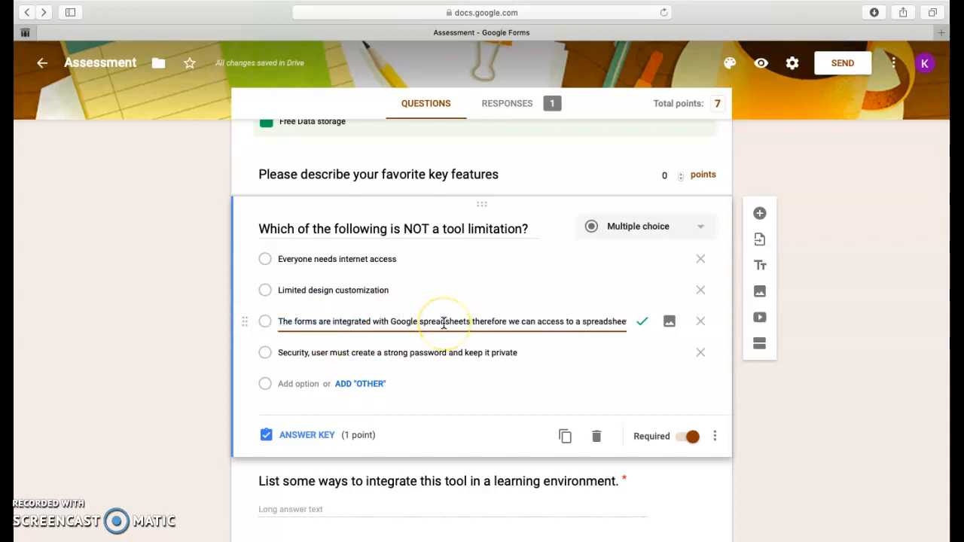
pyautogui.moveTo(448, 323); pyautogui.dragTo(650, 329)
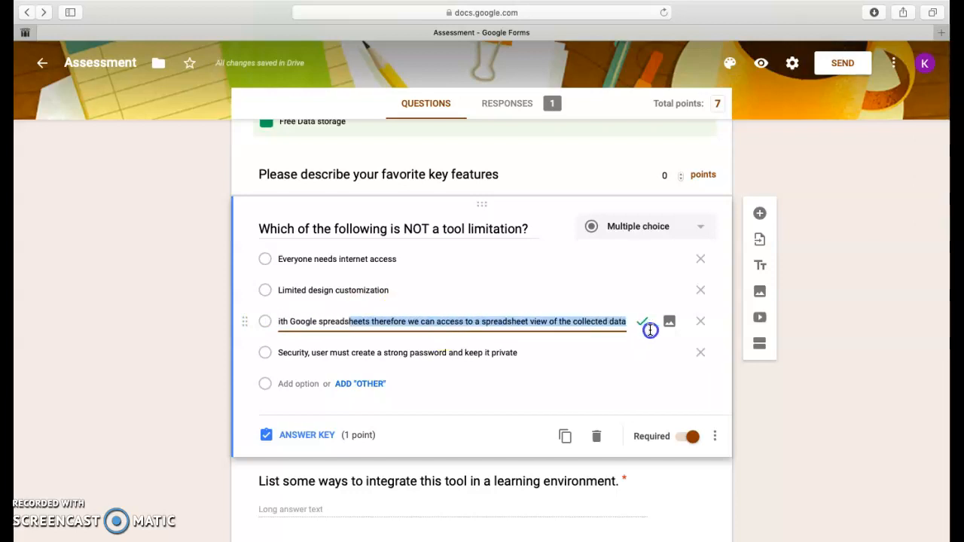
pyautogui.click(565, 324)
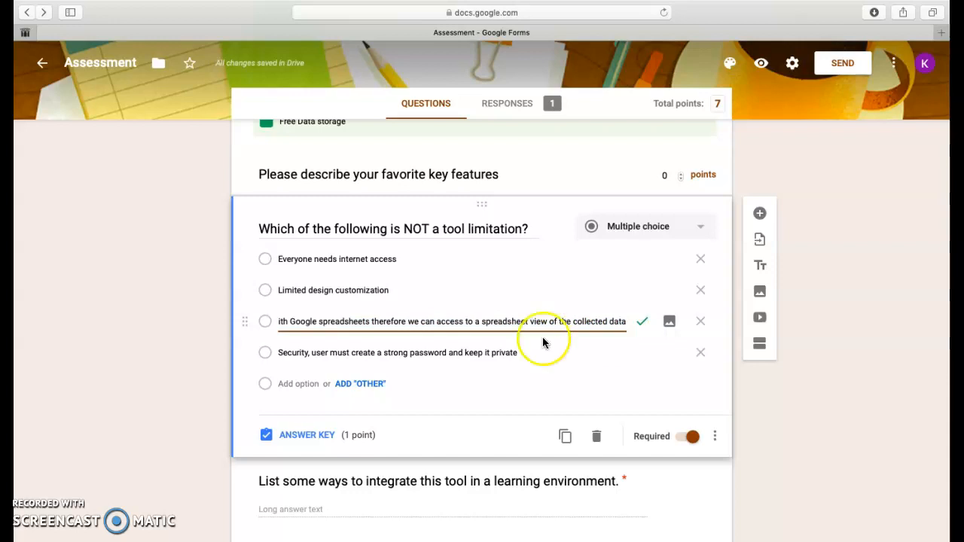
# Step: Select the question about integrating this tool in a learning environment and open its answer key to view the feedback
pyautogui.click(241, 476)
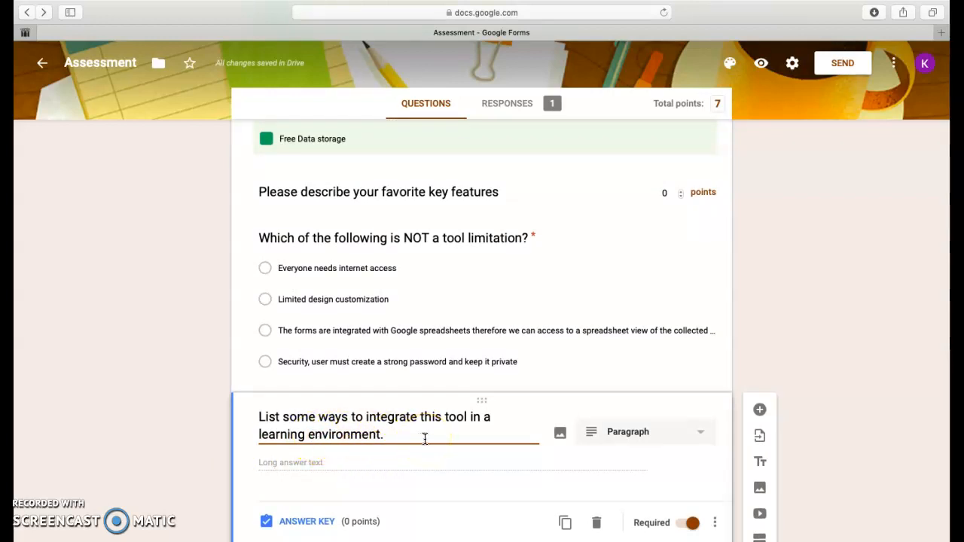
pyautogui.click(305, 521)
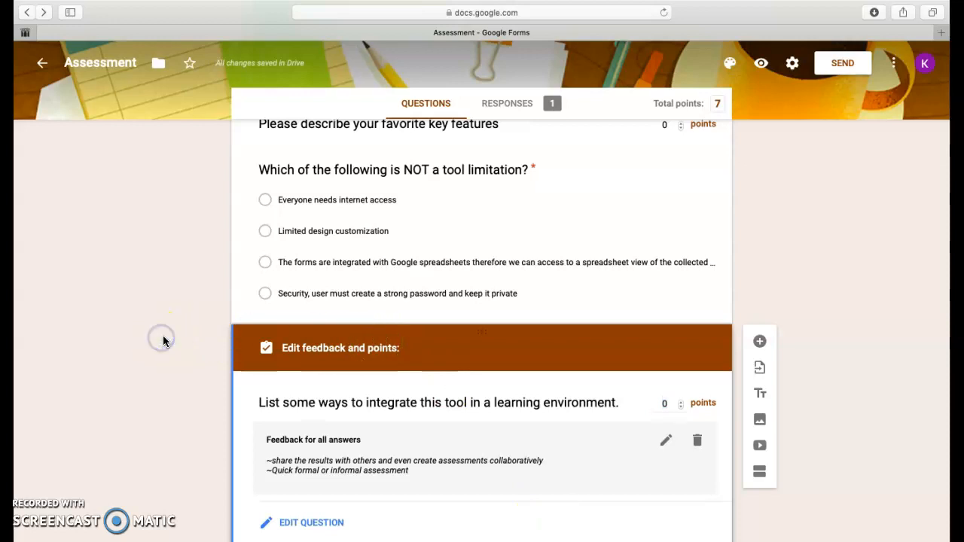
# Step: Open the form's email sending options, choose to include the form in the email, and cancel without sending
pyautogui.scroll(10, 770, 262)
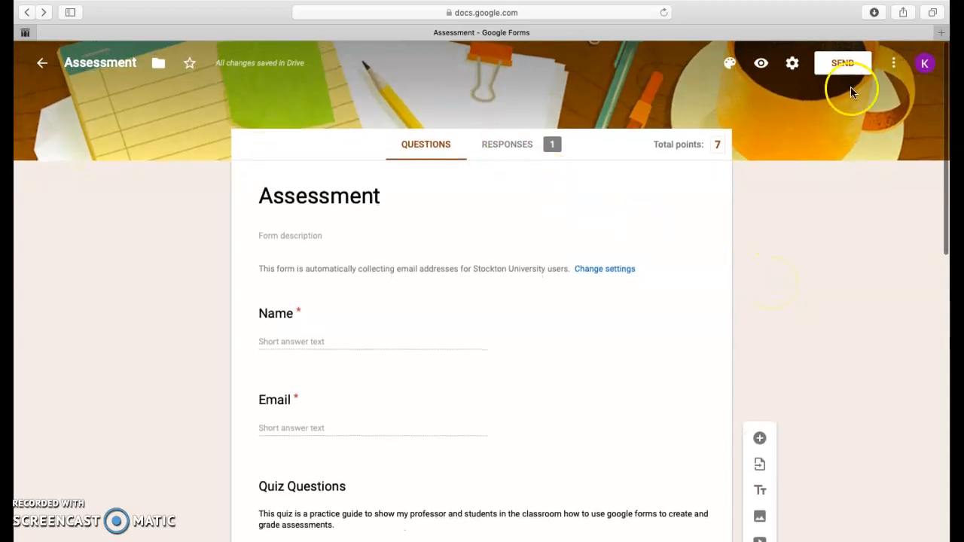
pyautogui.click(845, 63)
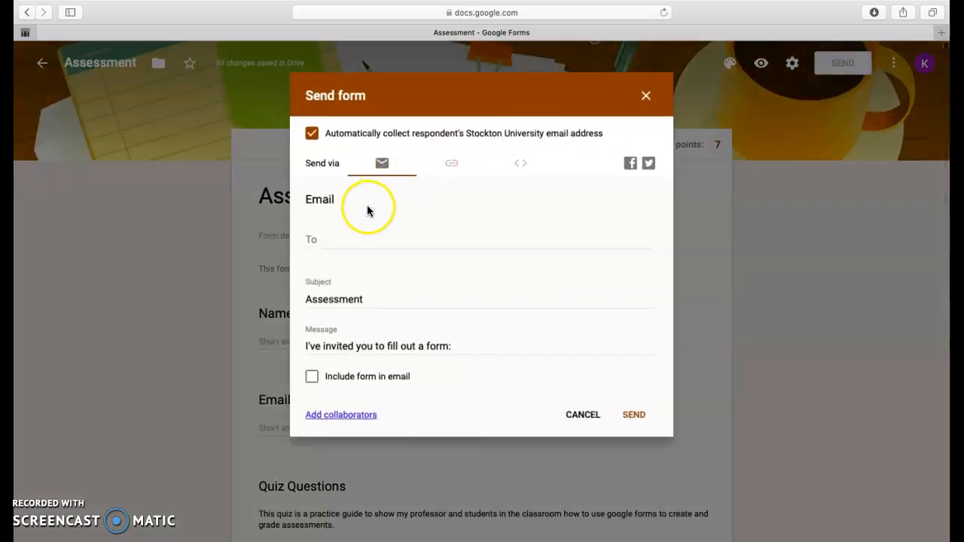
pyautogui.click(321, 238)
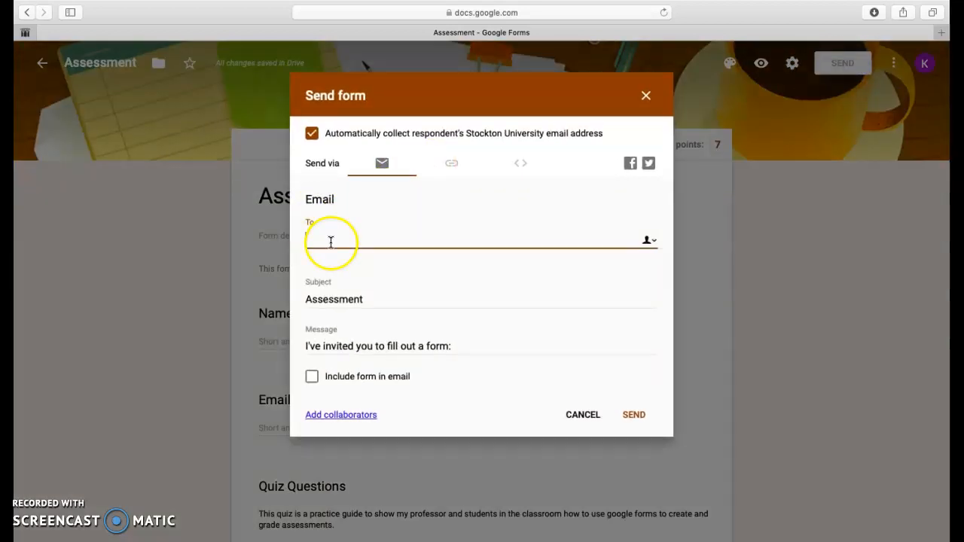
pyautogui.click(311, 377)
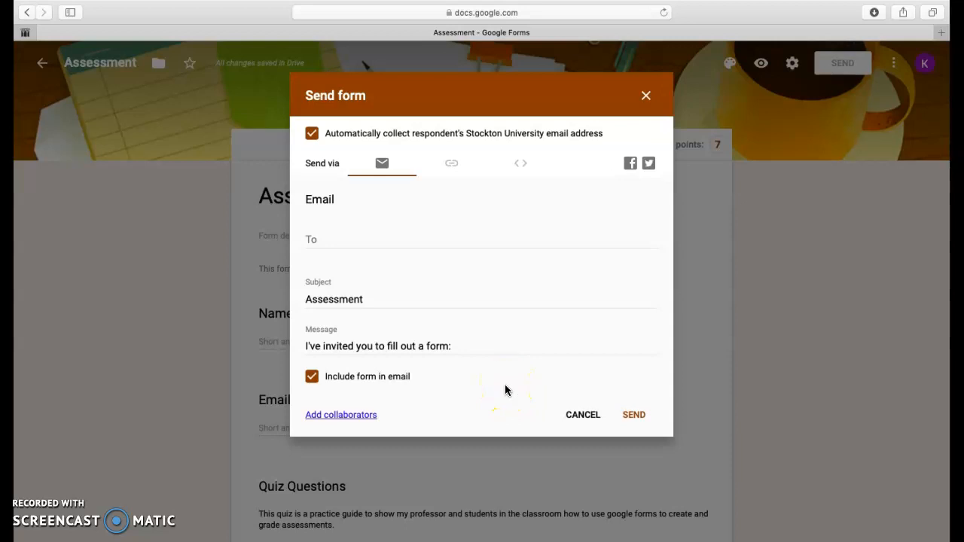
pyautogui.click(583, 414)
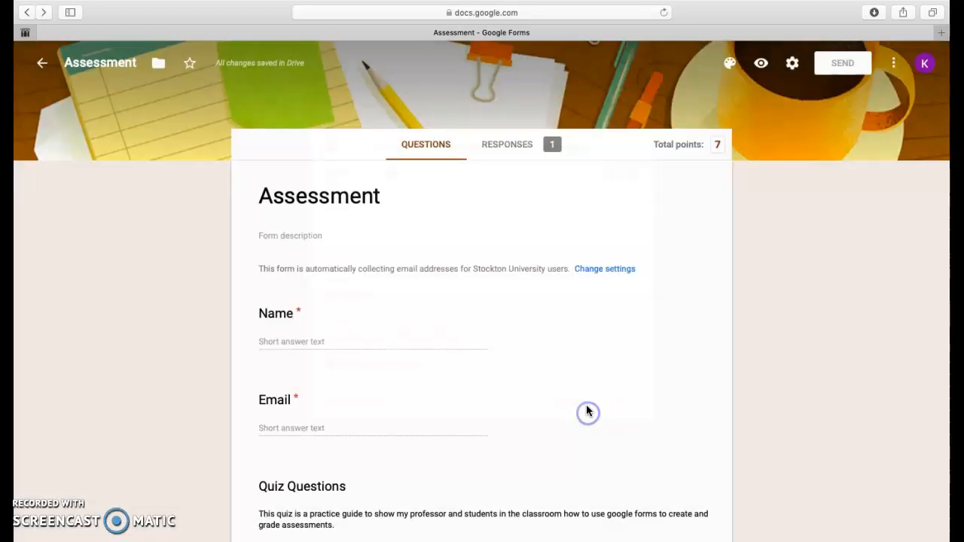
# Step: Examine the response summary, including the points distribution, the scores and the answer charts for each quiz question
pyautogui.click(513, 146)
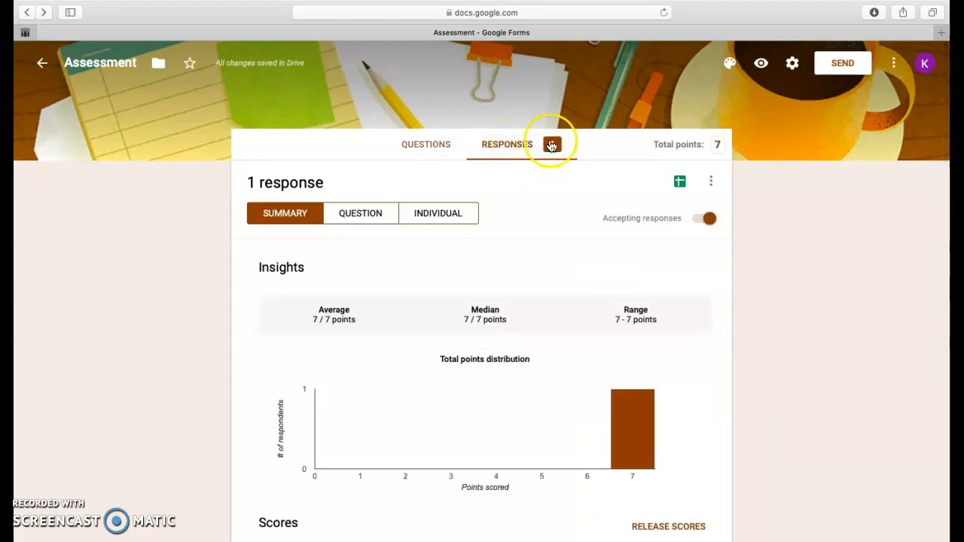
pyautogui.scroll(-2, 505, 235)
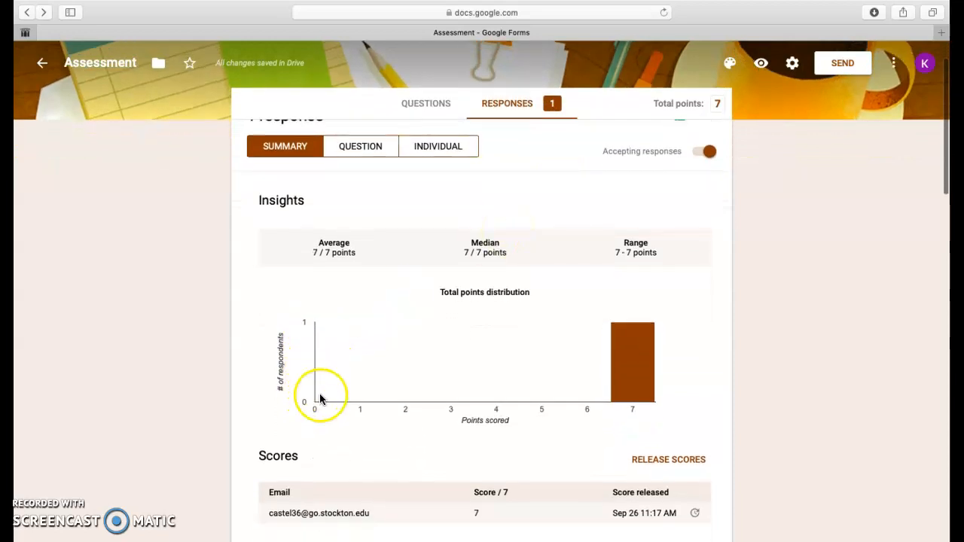
pyautogui.scroll(-1, 568, 409)
pyautogui.scroll(-4, 567, 409)
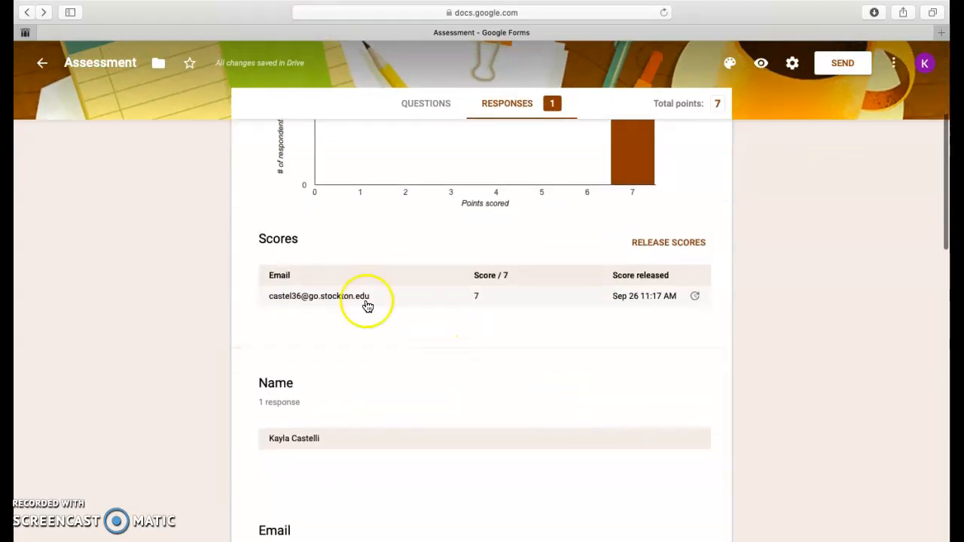
pyautogui.scroll(-6, 375, 425)
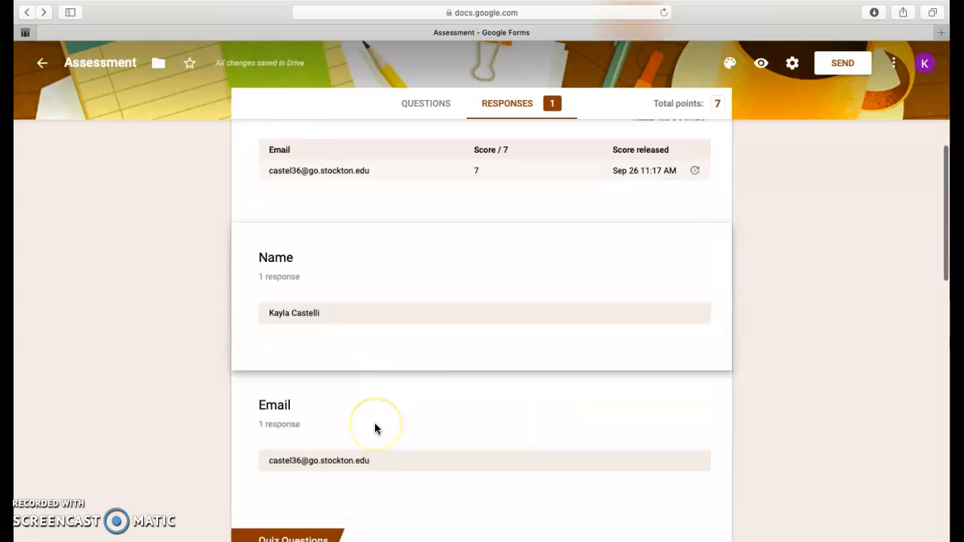
pyautogui.scroll(-6, 376, 428)
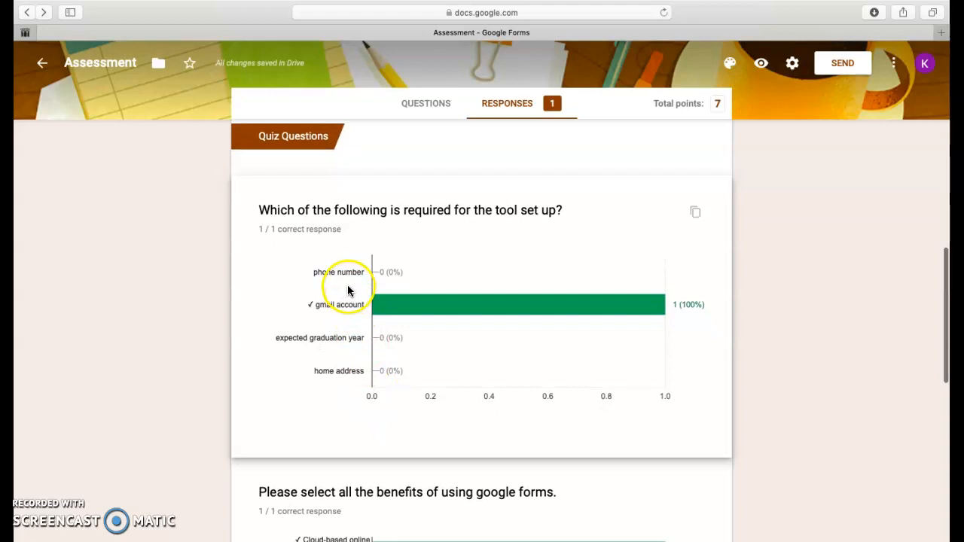
pyautogui.scroll(-3, 434, 389)
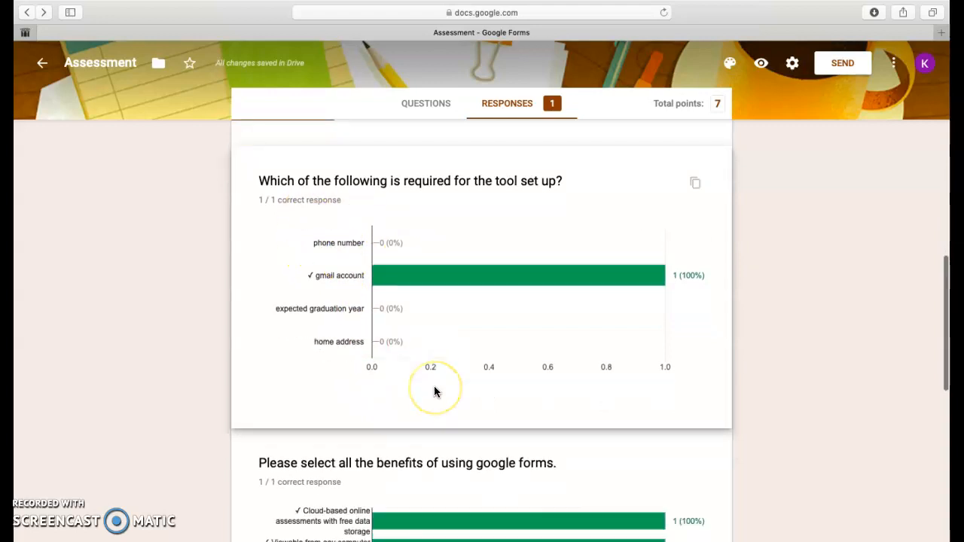
pyautogui.scroll(-10, 574, 402)
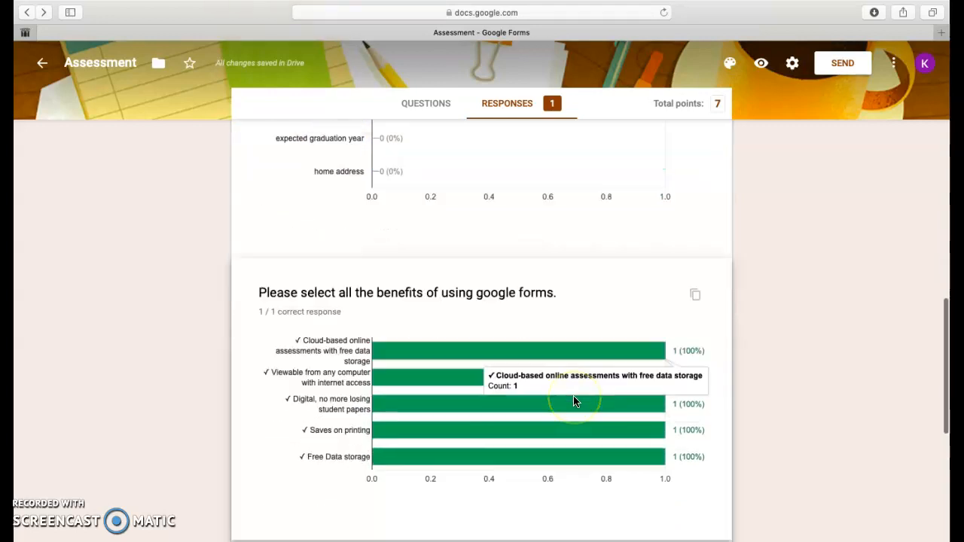
pyautogui.scroll(-4, 573, 401)
# Step: View the responses by question, going from Name through to the question about the benefits of using google forms
pyautogui.scroll(20, 574, 401)
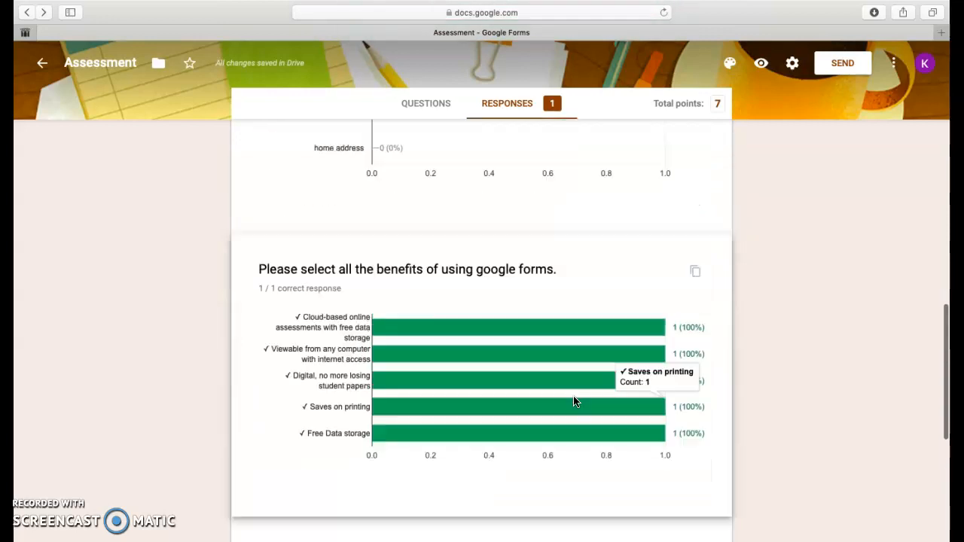
pyautogui.click(370, 216)
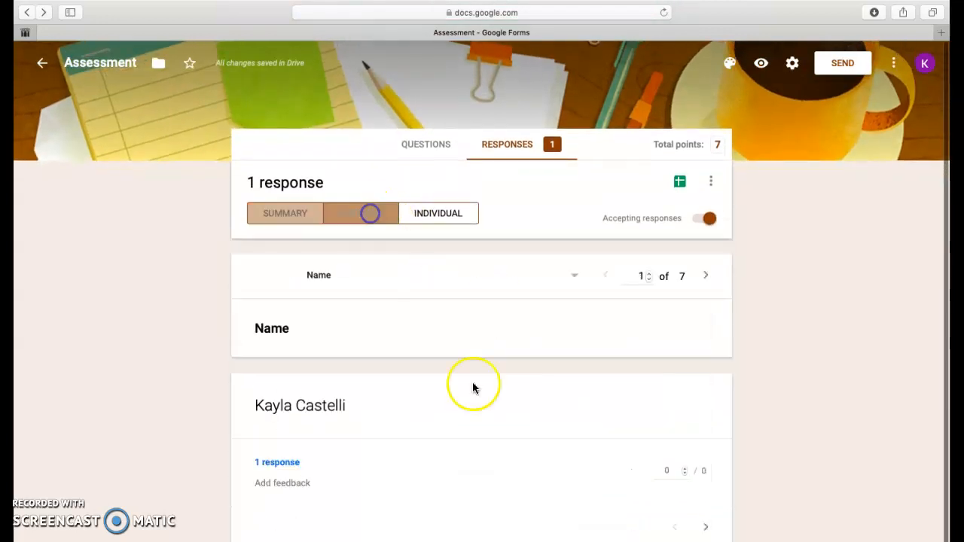
pyautogui.click(275, 457)
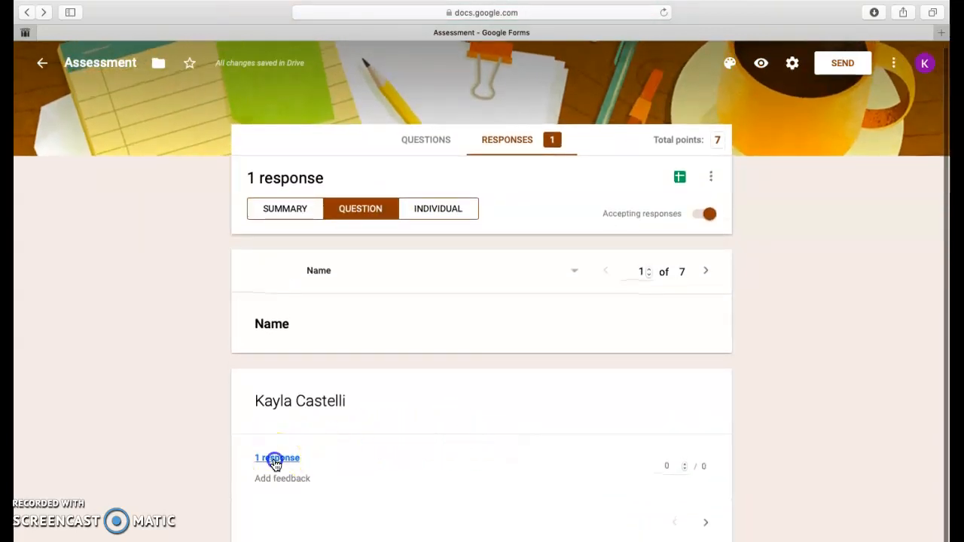
pyautogui.click(355, 467)
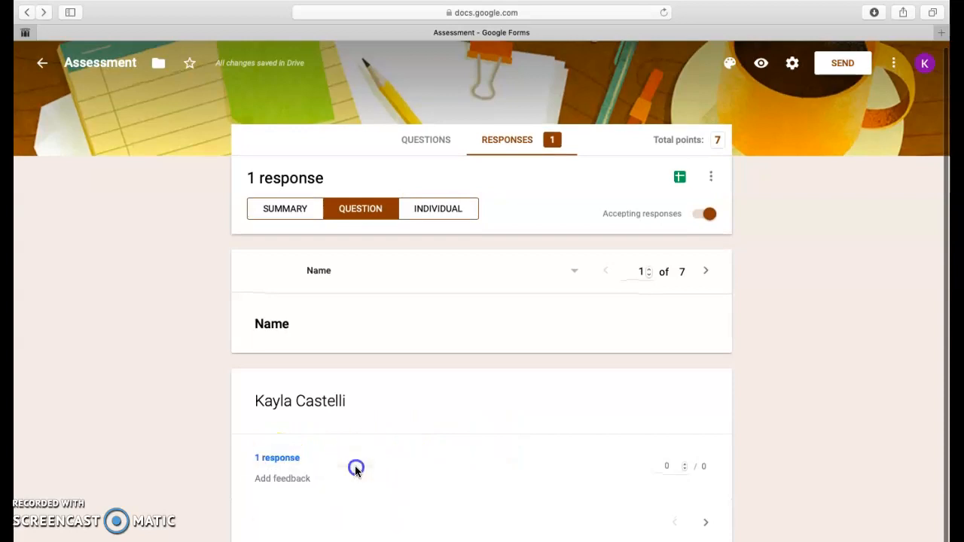
pyautogui.click(706, 522)
pyautogui.click(706, 524)
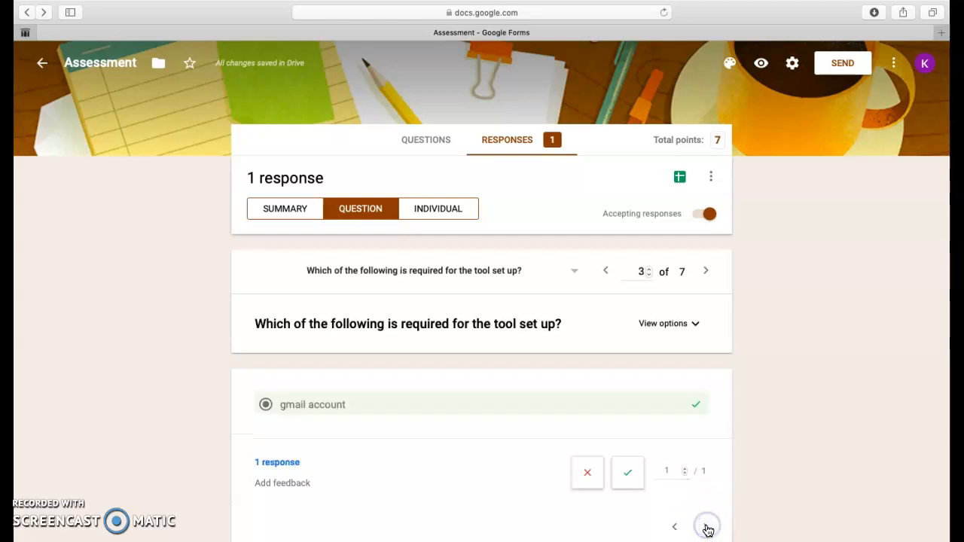
pyautogui.click(706, 526)
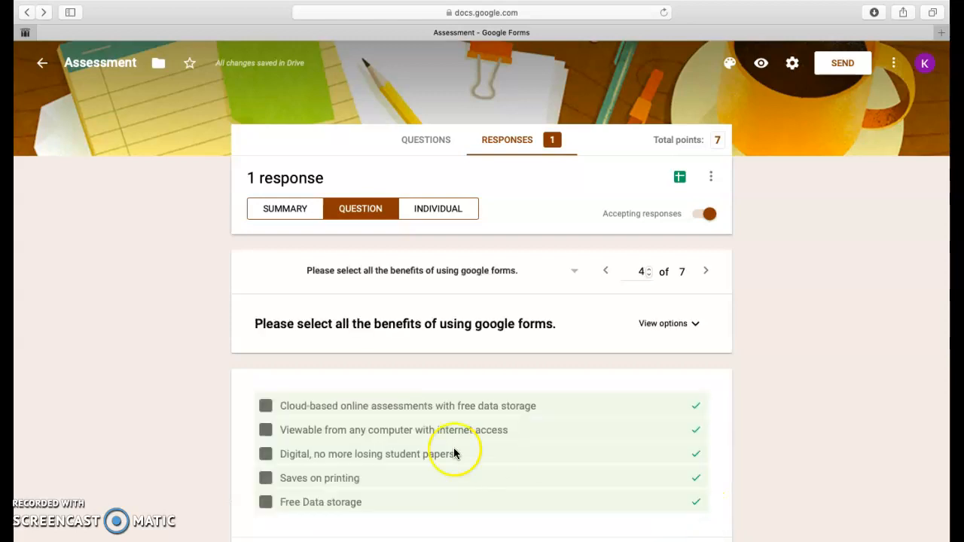
# Step: Open the individual response and set the points awarded for the question about what is required for the tool set up to 0
pyautogui.click(438, 219)
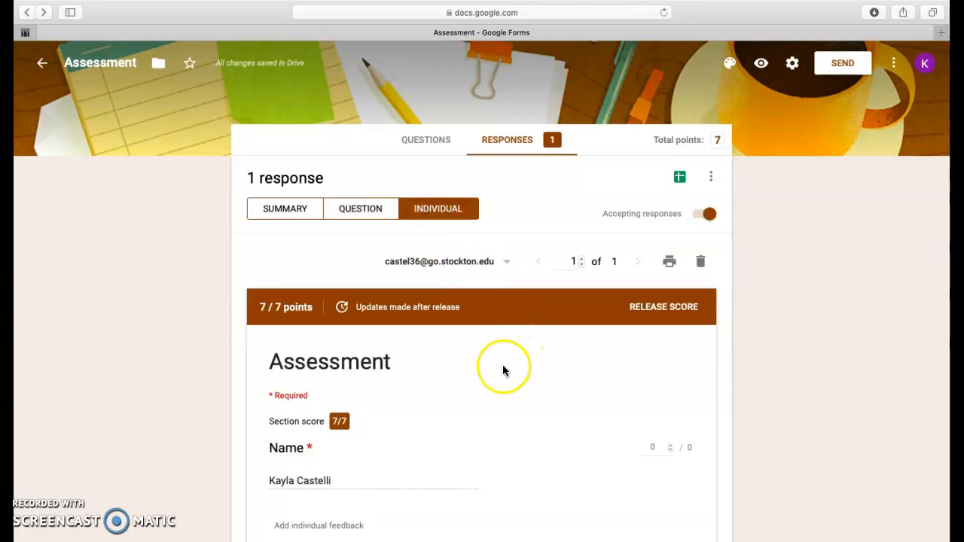
pyautogui.scroll(-5, 501, 370)
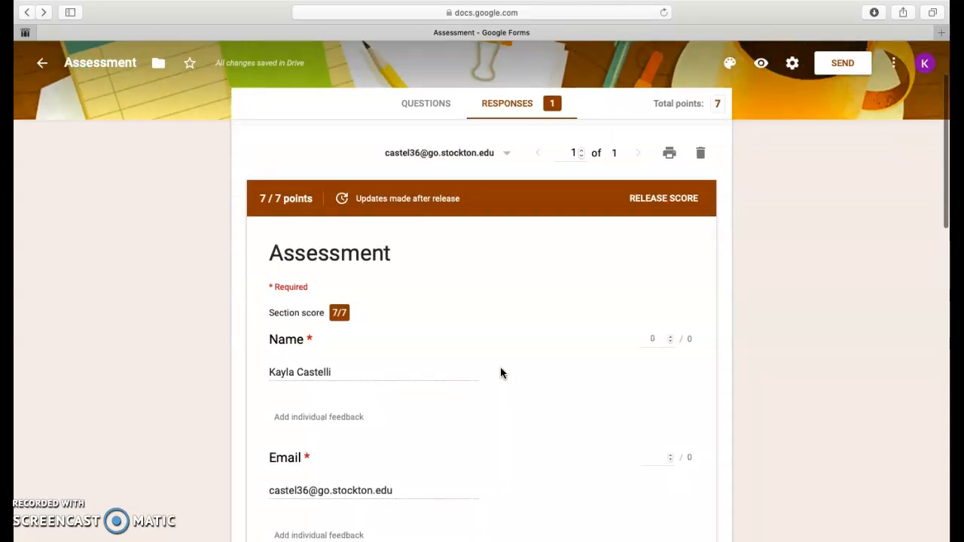
pyautogui.scroll(-7, 500, 369)
pyautogui.scroll(15, 501, 369)
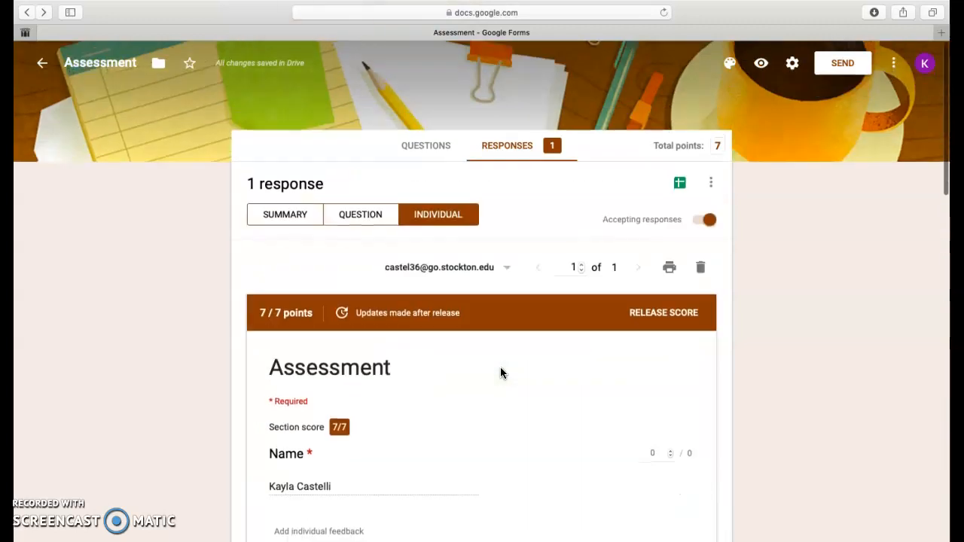
pyautogui.scroll(-4, 501, 369)
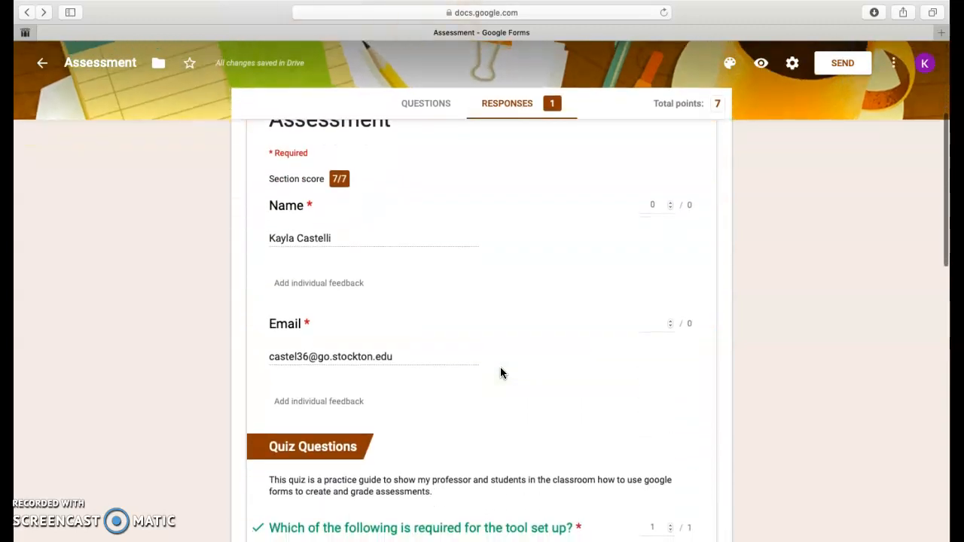
pyautogui.scroll(-3, 502, 372)
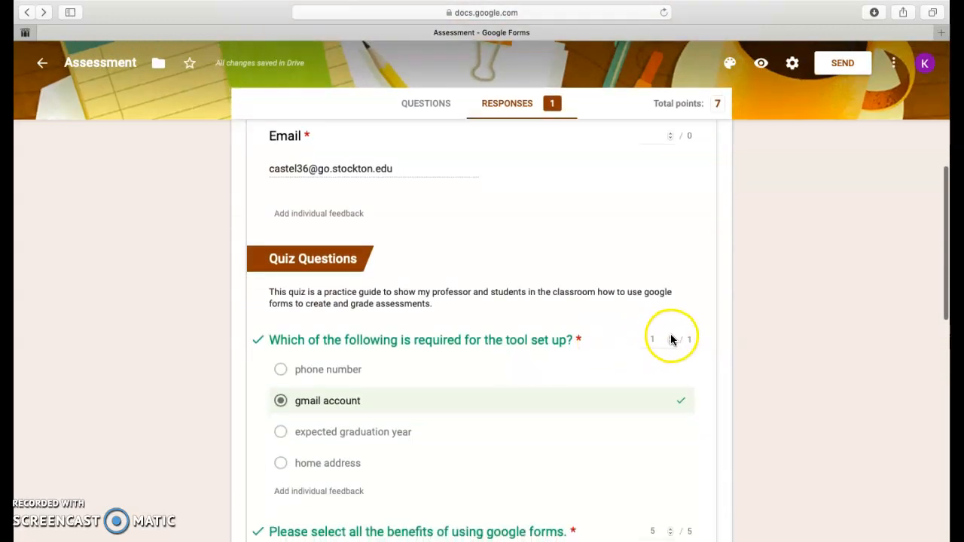
pyautogui.click(671, 343)
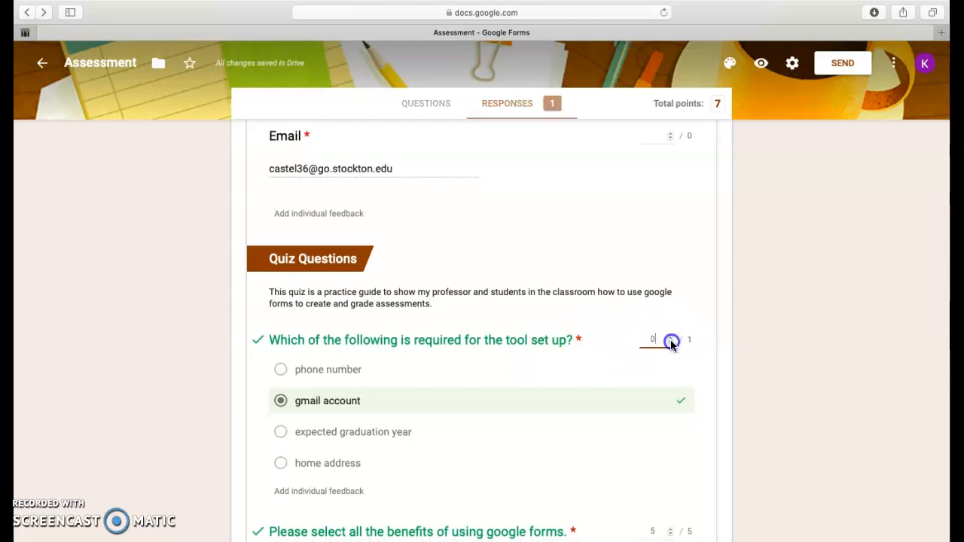
# Step: Review the remaining answers and feedback in the individual response, then return to its total points and score release option
pyautogui.scroll(-9, 584, 342)
pyautogui.scroll(-7, 584, 344)
pyautogui.scroll(-1, 584, 345)
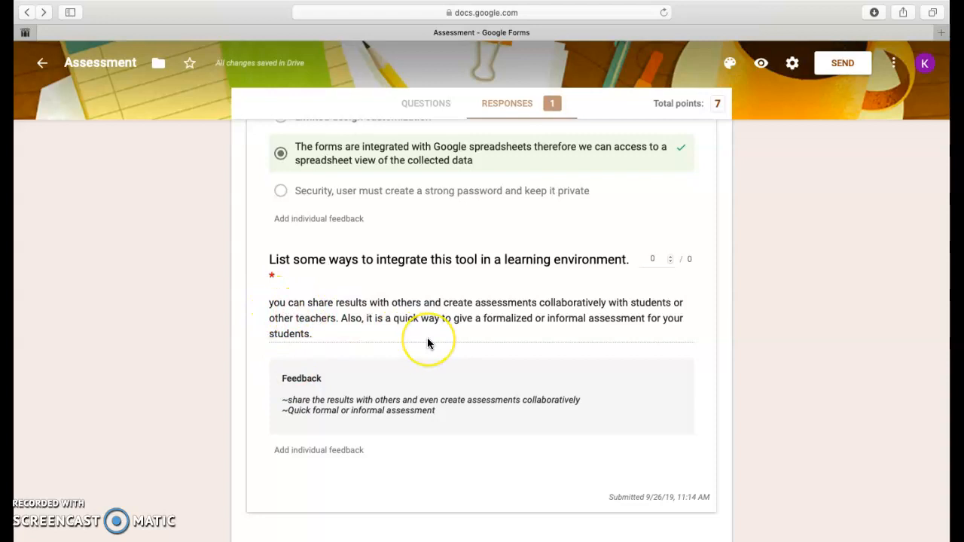
pyautogui.scroll(-1, 427, 340)
pyautogui.scroll(20, 427, 343)
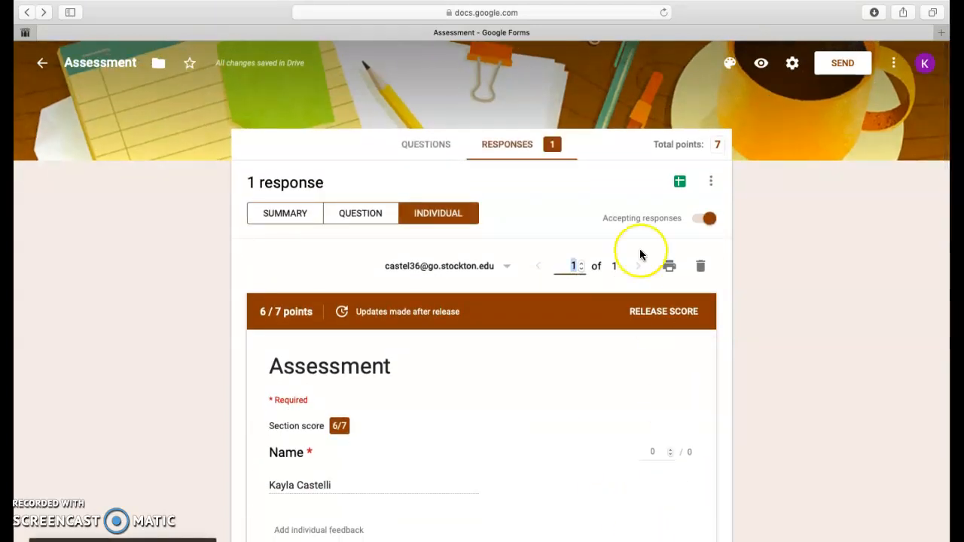
pyautogui.click(662, 320)
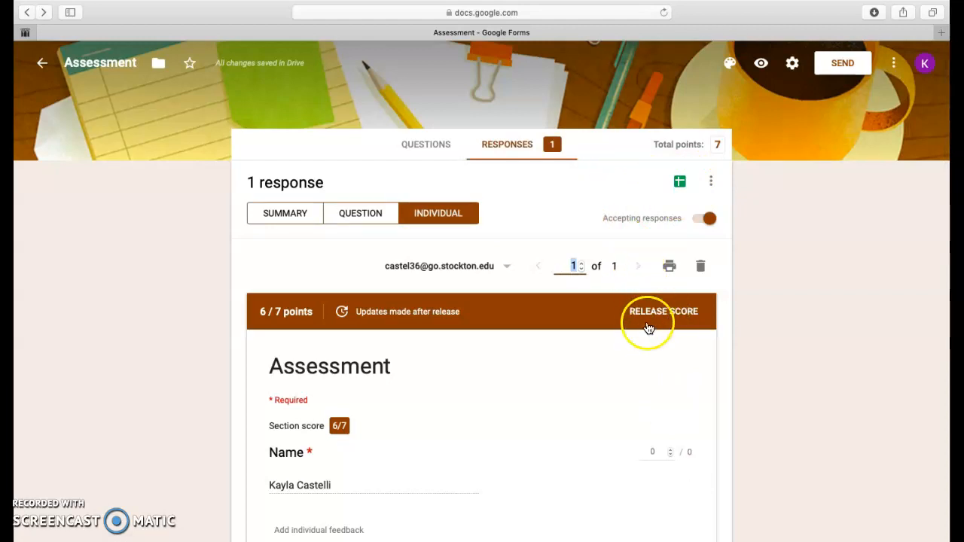
# Step: Close the full-screen browser window showing the Assessment form
pyautogui.click(26, 27)
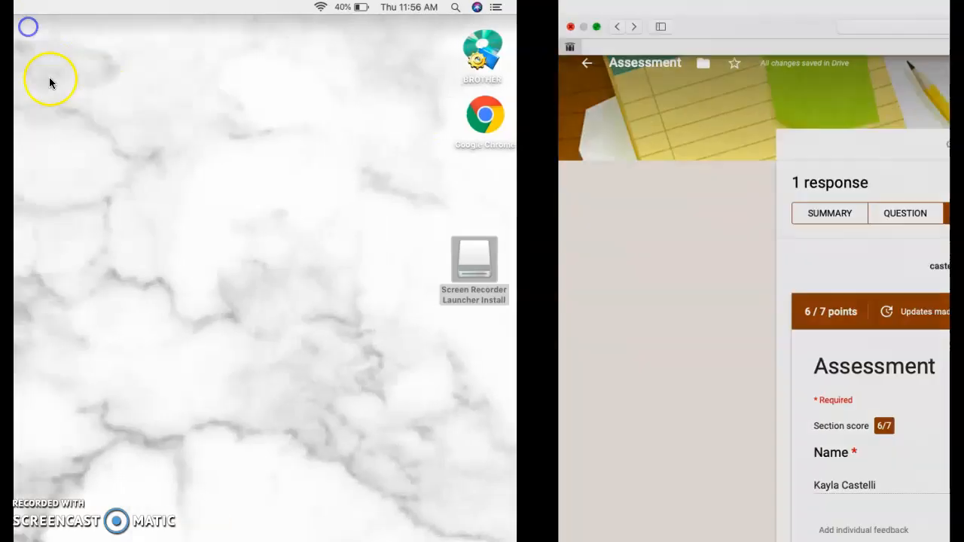